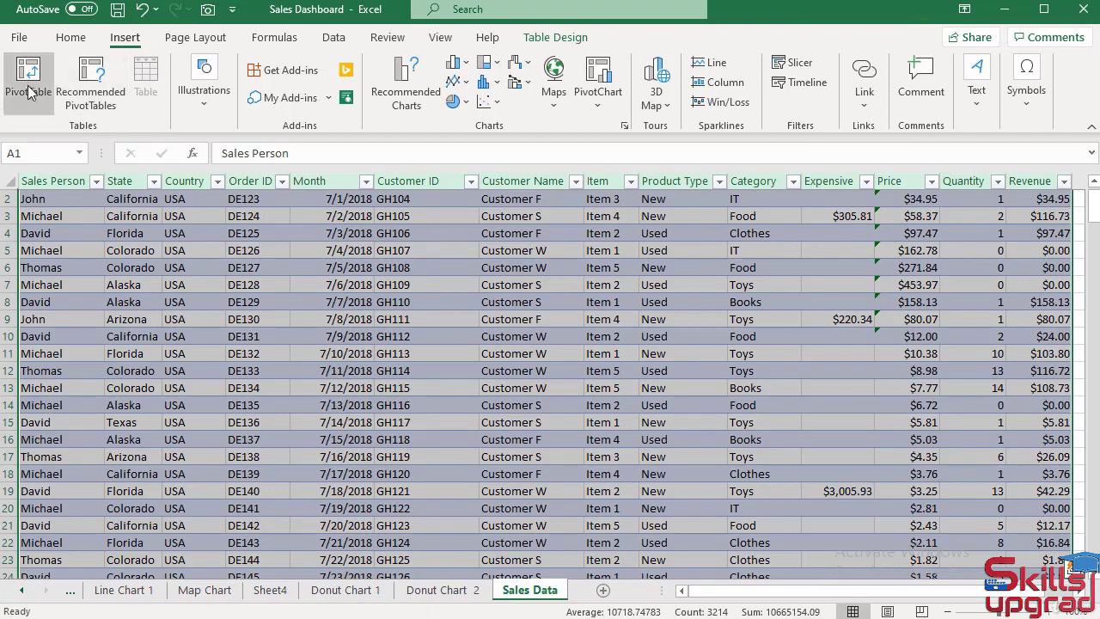
- Create a PivotTable from Table1 on a new worksheet
left_click(26, 81)
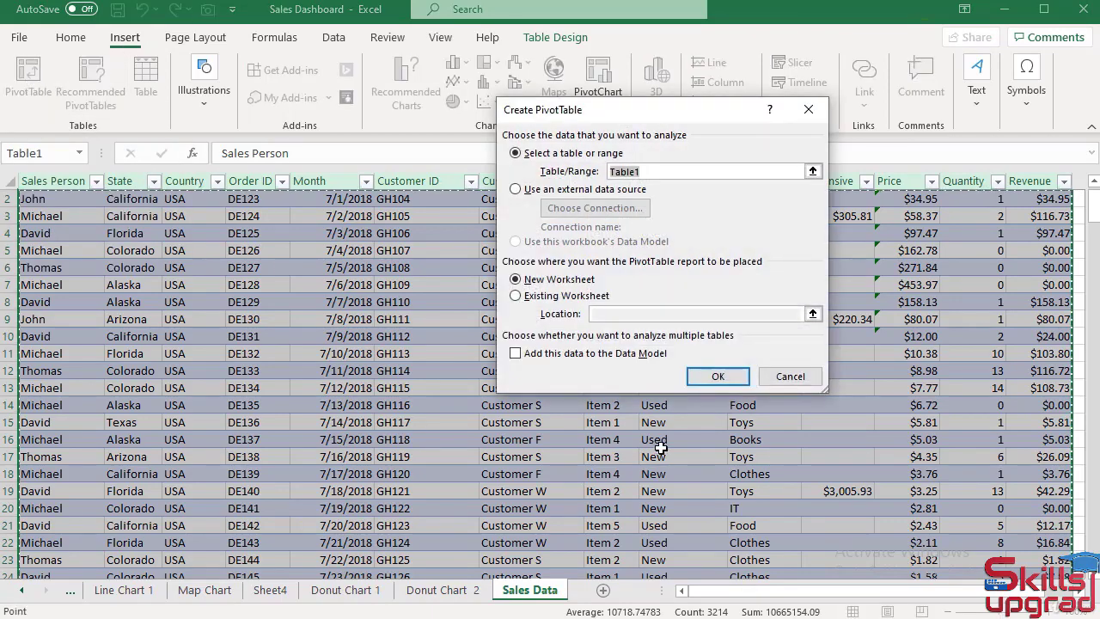
left_click(719, 376)
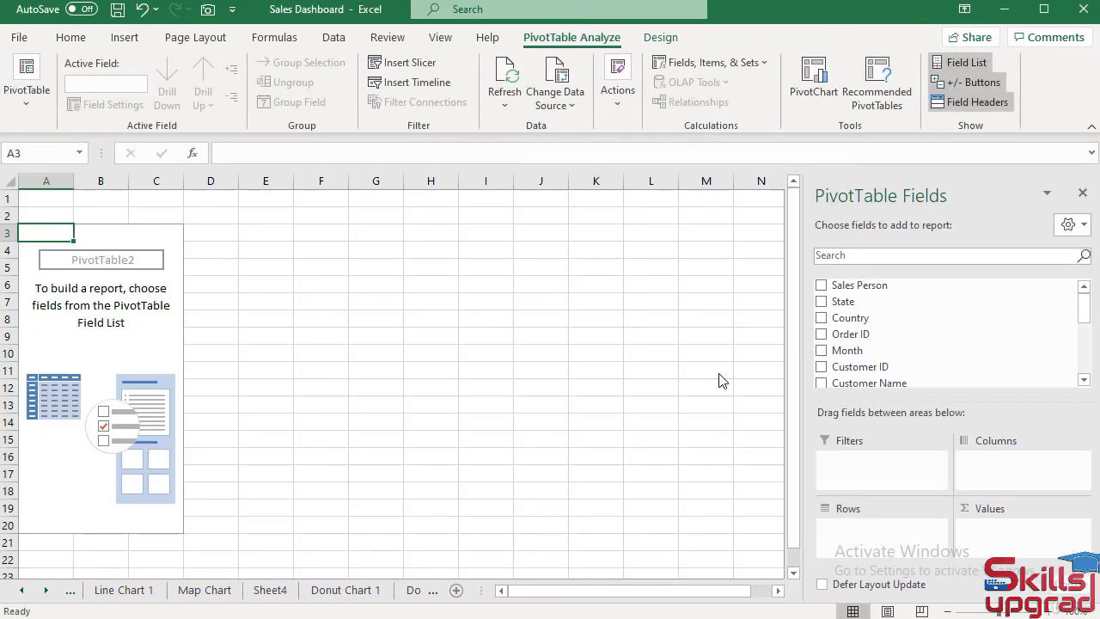
scroll(948, 336, "down", 1)
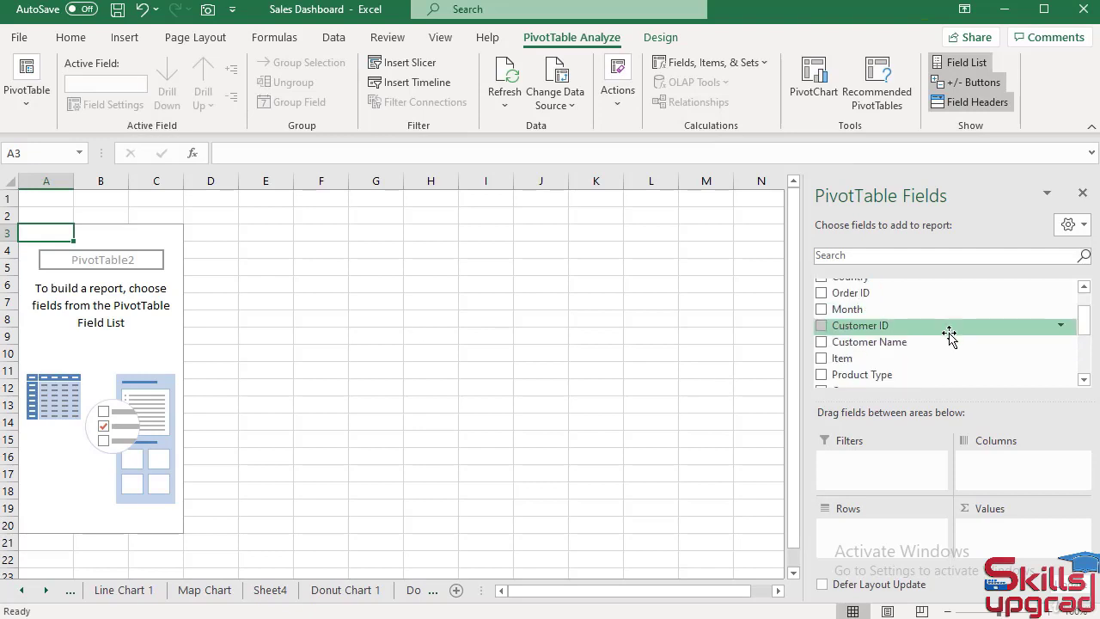
- Rename the new PivotTable worksheet as Bar Chart
left_click(47, 592)
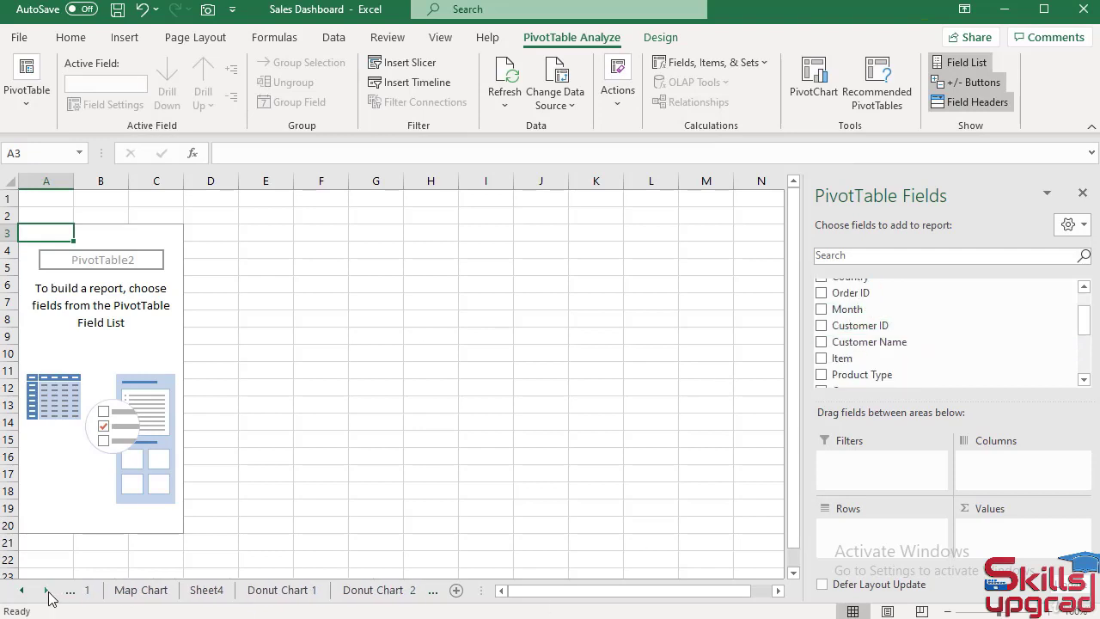
left_click(47, 592)
left_click(47, 592)
double_click(317, 591)
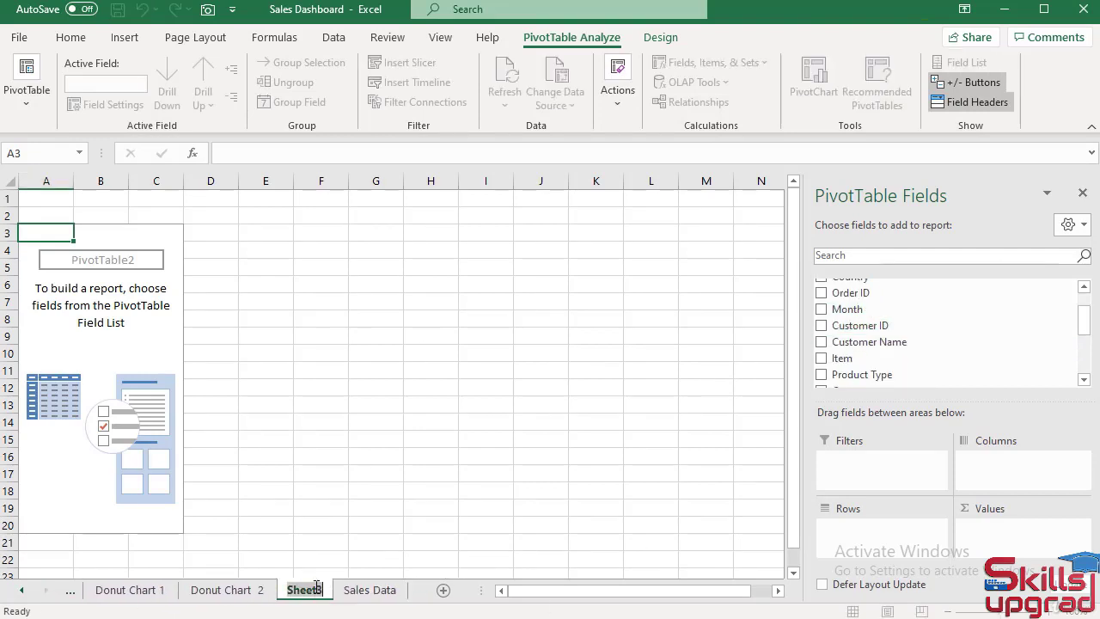
type("Bar Chart")
key("Return")
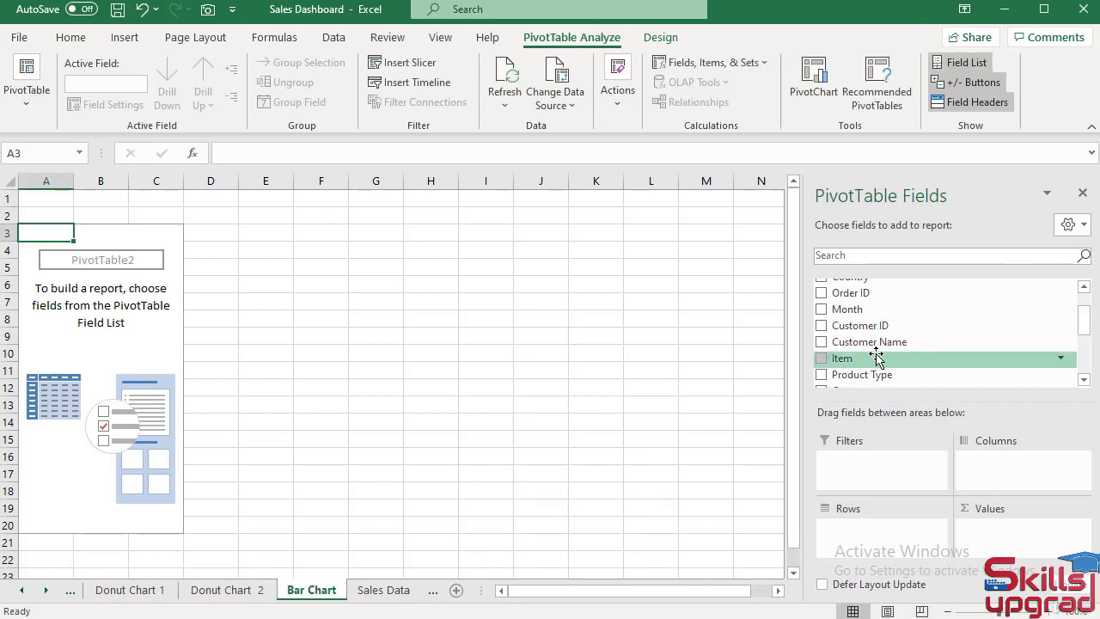
- Build the PivotTable with Item as rows, Category as columns and Quantity as summed values
left_click_drag(870, 359, 873, 540)
left_click_drag(889, 363, 1001, 467)
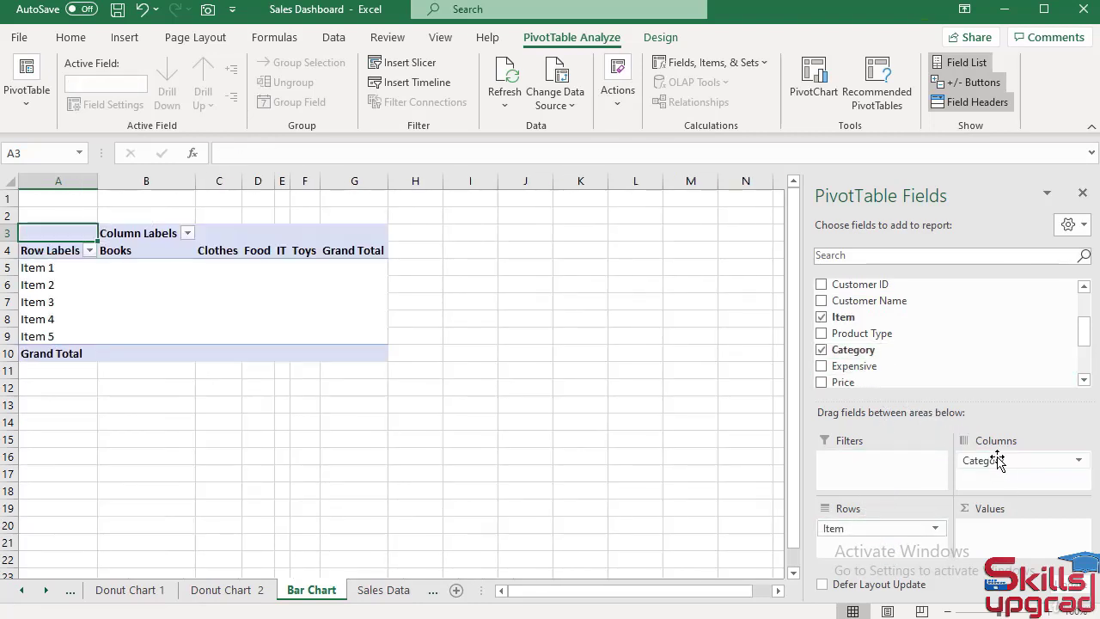
scroll(937, 356, "down", 2)
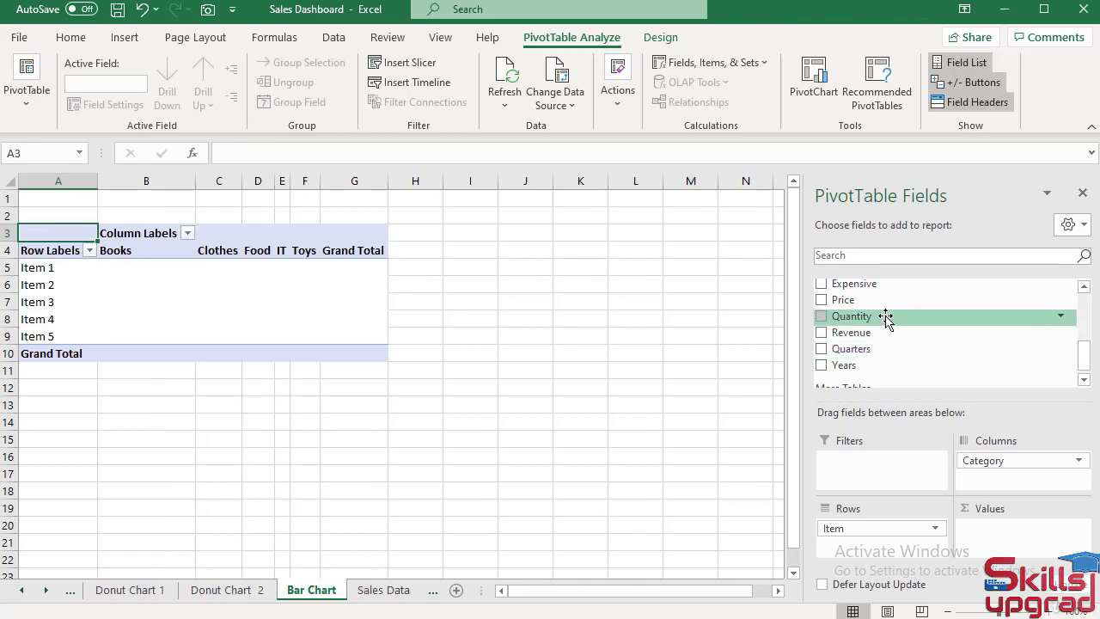
left_click_drag(886, 315, 1035, 541)
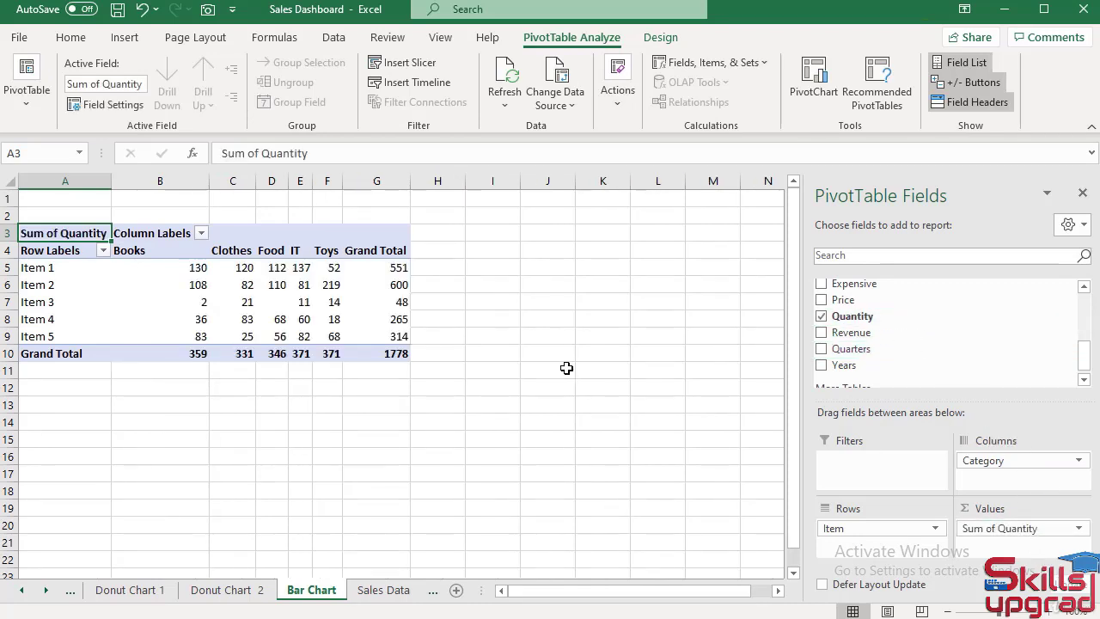
- Insert a 100% Stacked Bar PivotChart based on the PivotTable
left_click(814, 81)
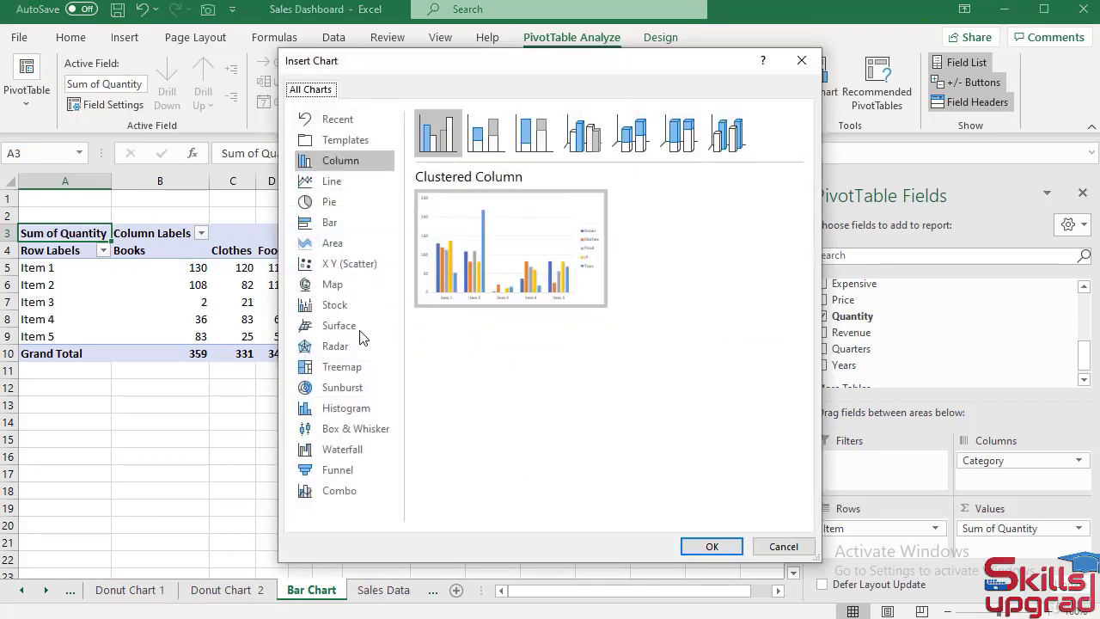
left_click(344, 224)
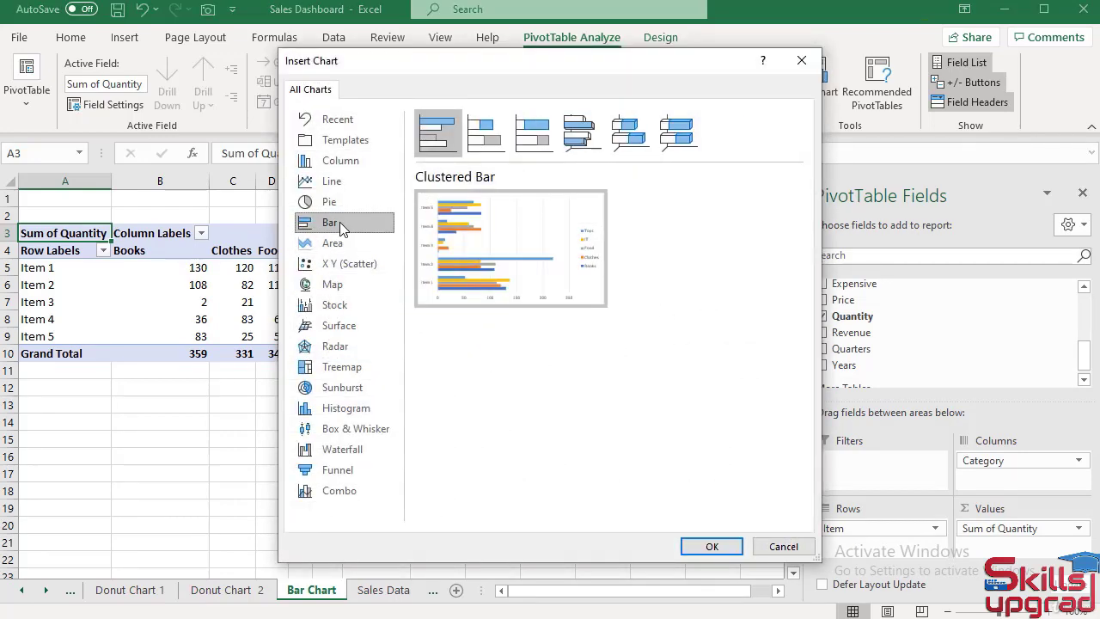
left_click(532, 133)
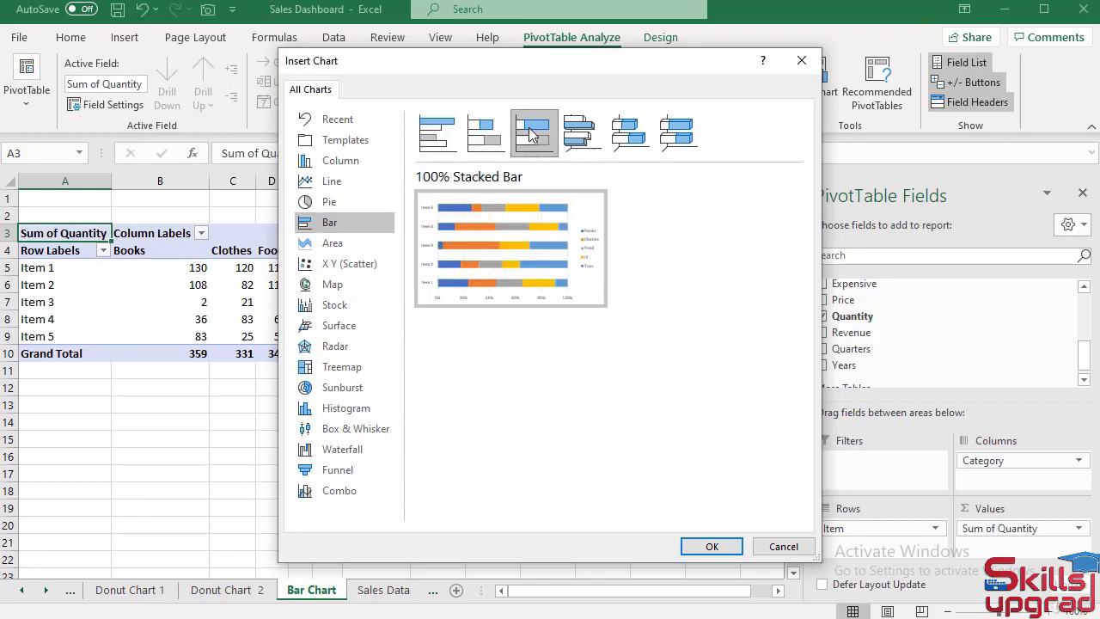
left_click(710, 548)
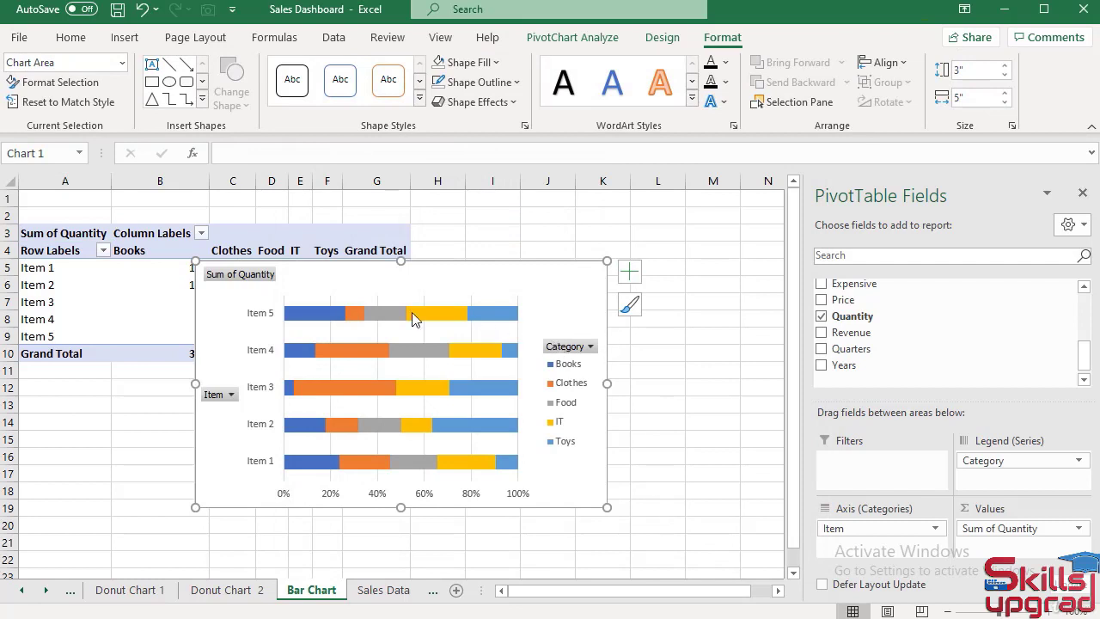
- Hide all field buttons on the chart and place the legend below the plot
right_click(245, 275)
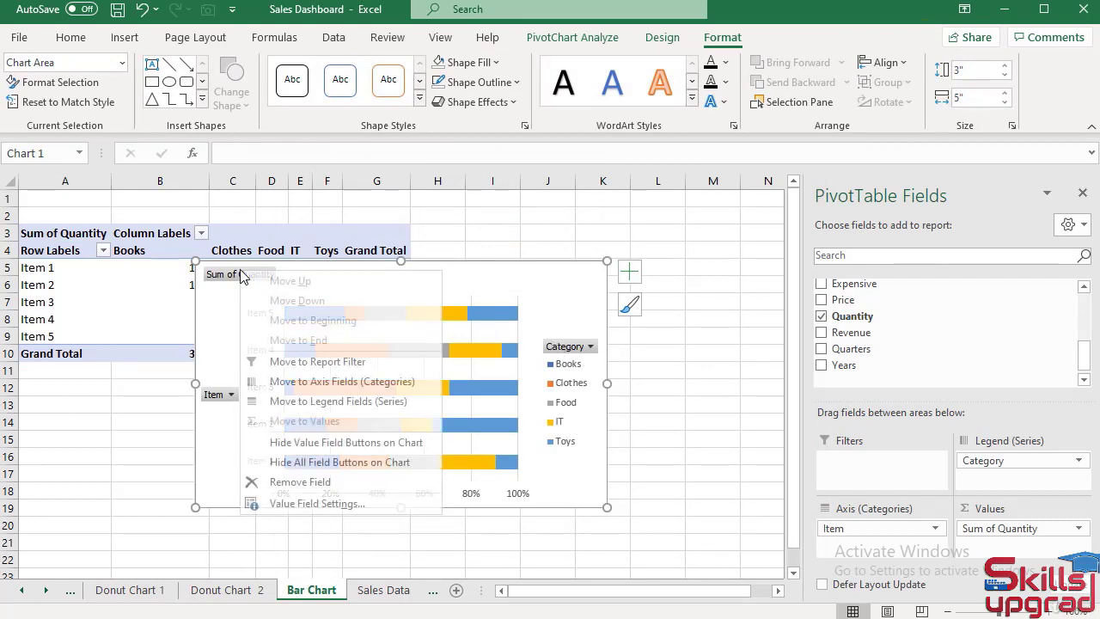
left_click(303, 462)
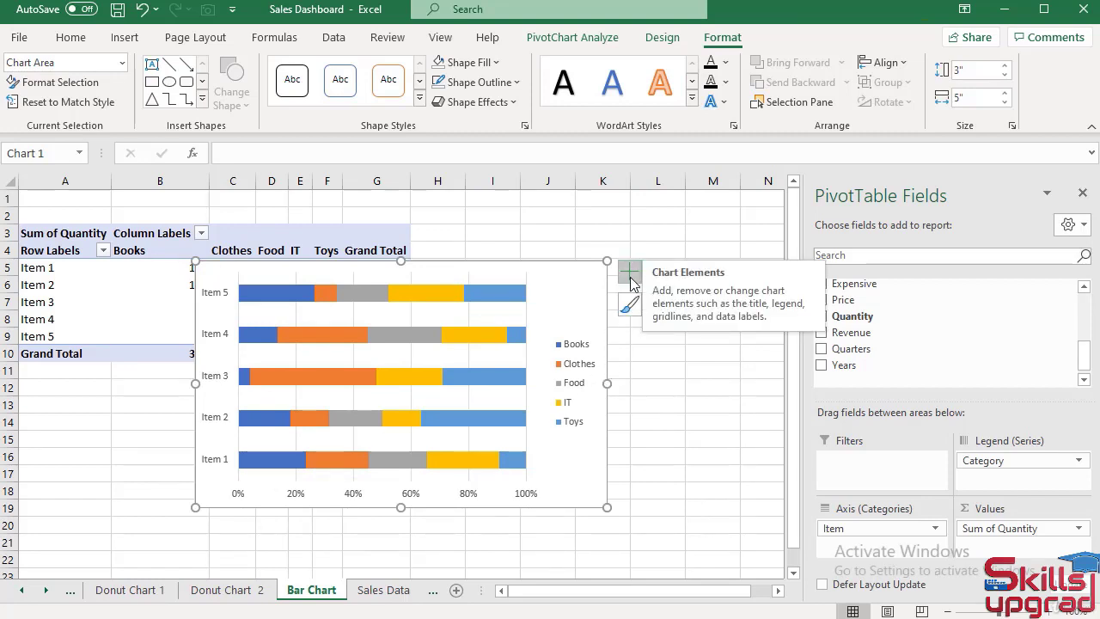
left_click(630, 274)
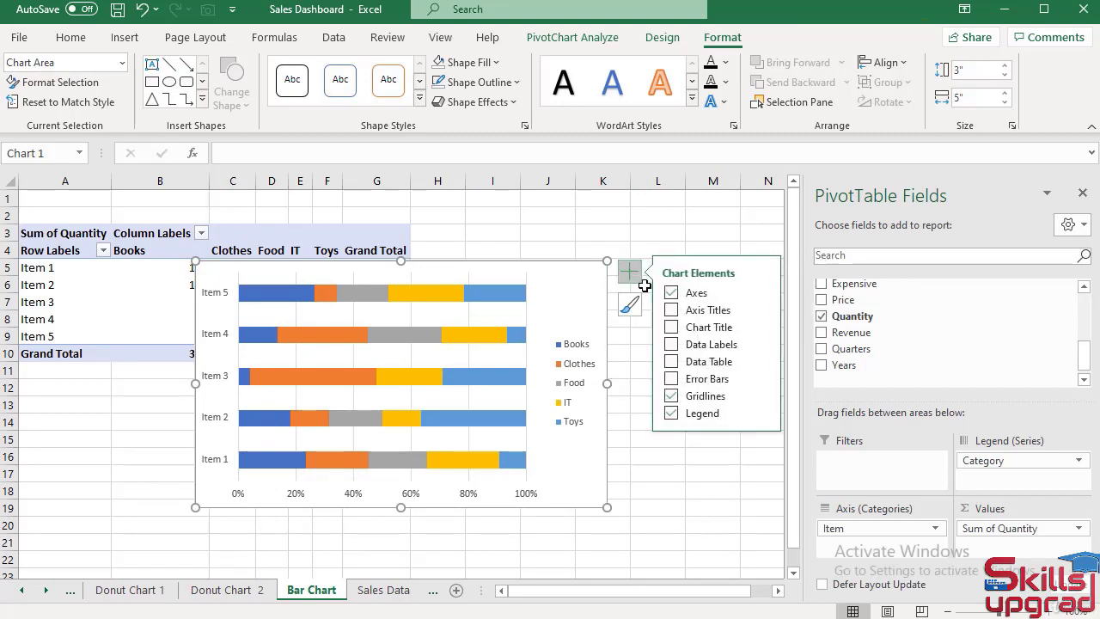
left_click(761, 413)
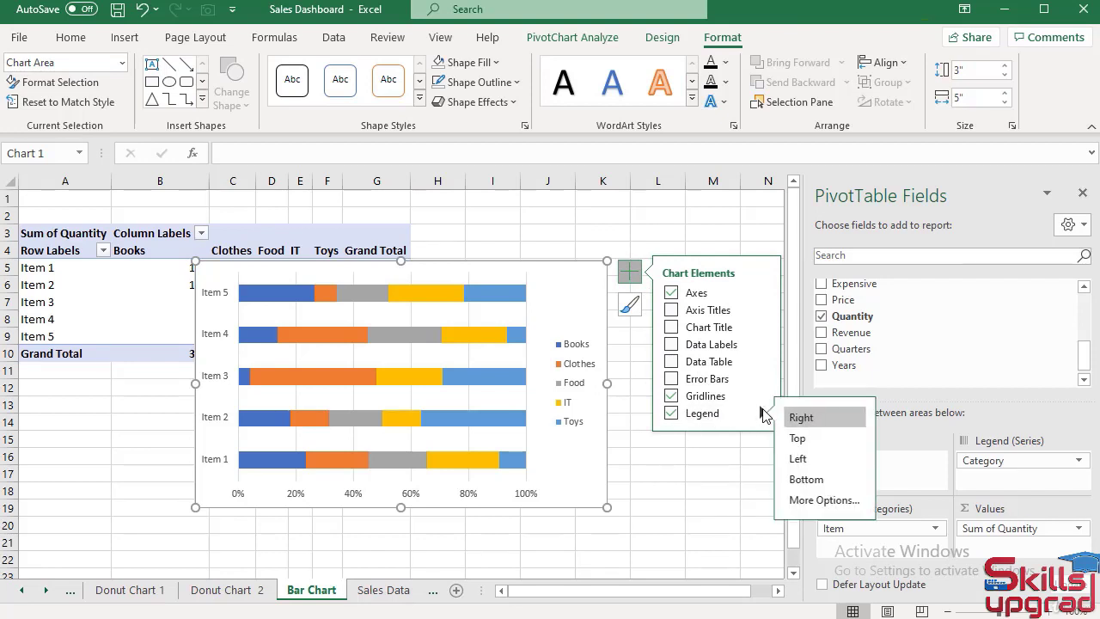
left_click(808, 479)
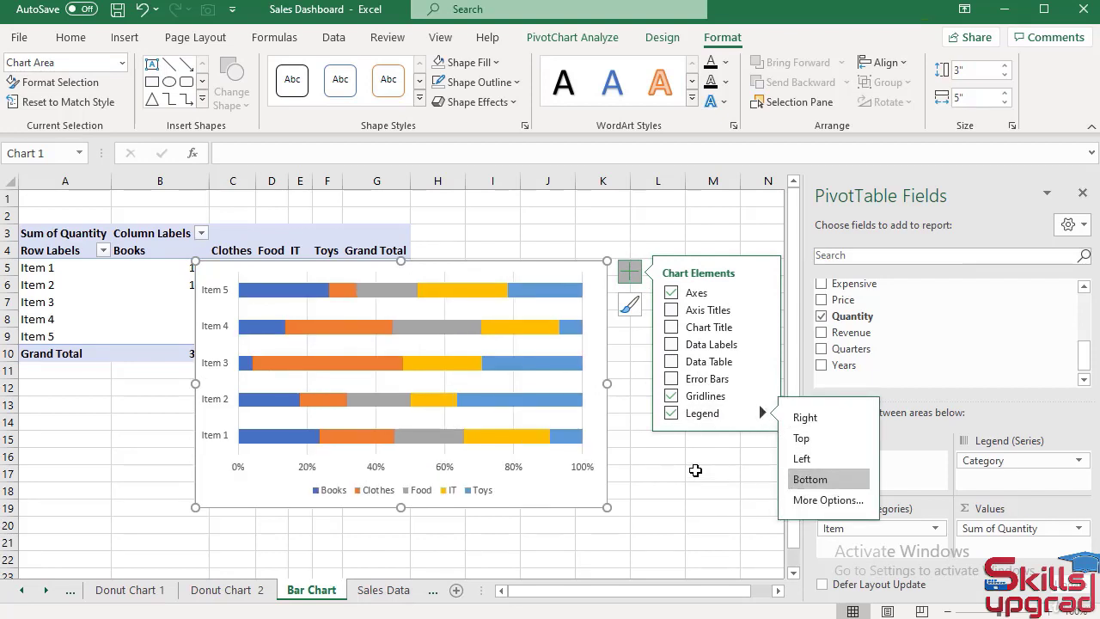
- Delete the chart's vertical gridlines and narrow the chart to about 4.22 inches wide
left_click(516, 425)
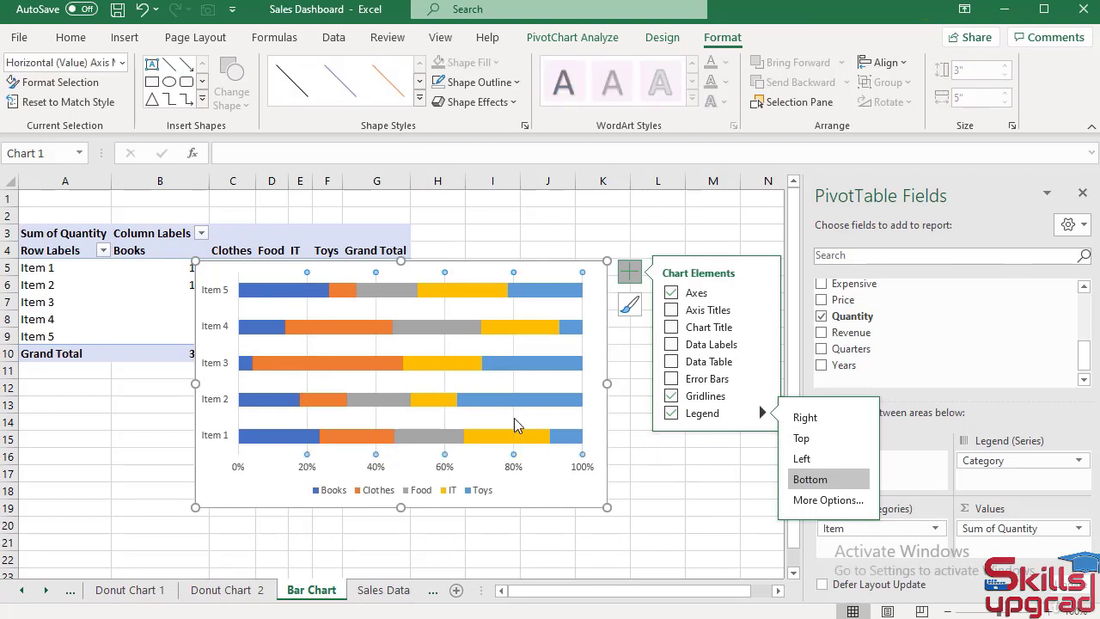
key("Delete")
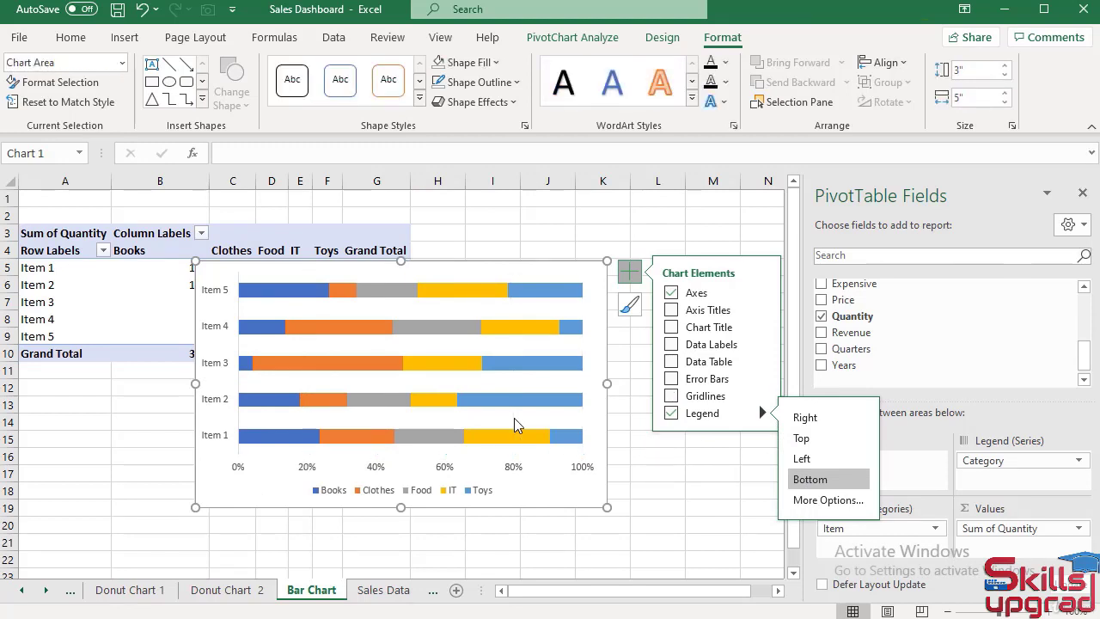
left_click(630, 272)
left_click_drag(607, 381, 545, 382)
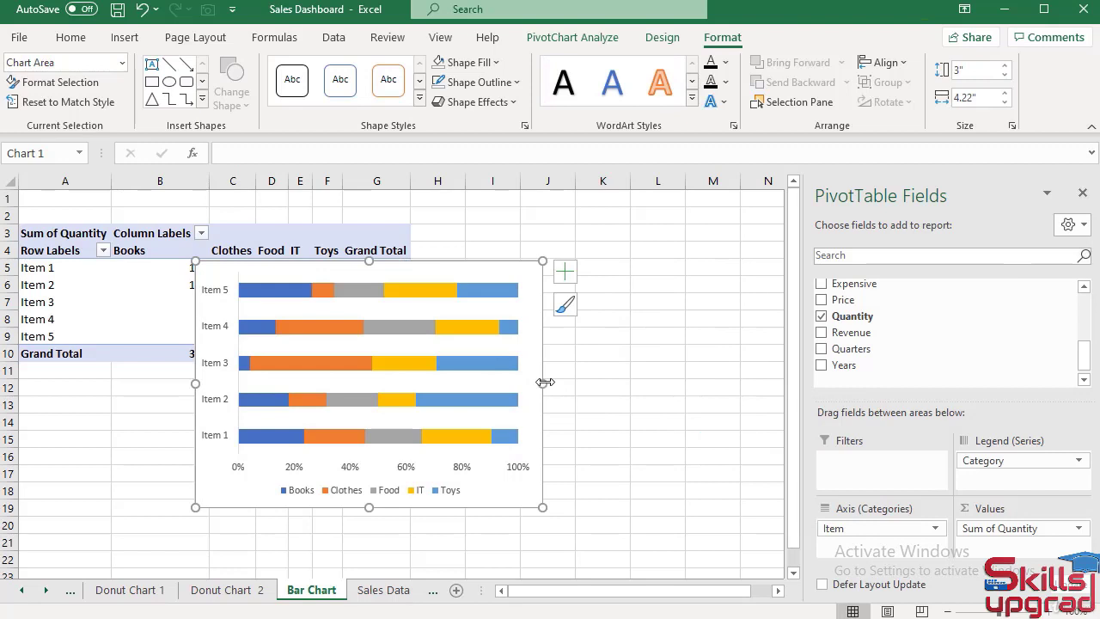
- Copy the bar chart onto the Items panel of the Dashboard sheet and close the PivotTable field list
left_click(72, 37)
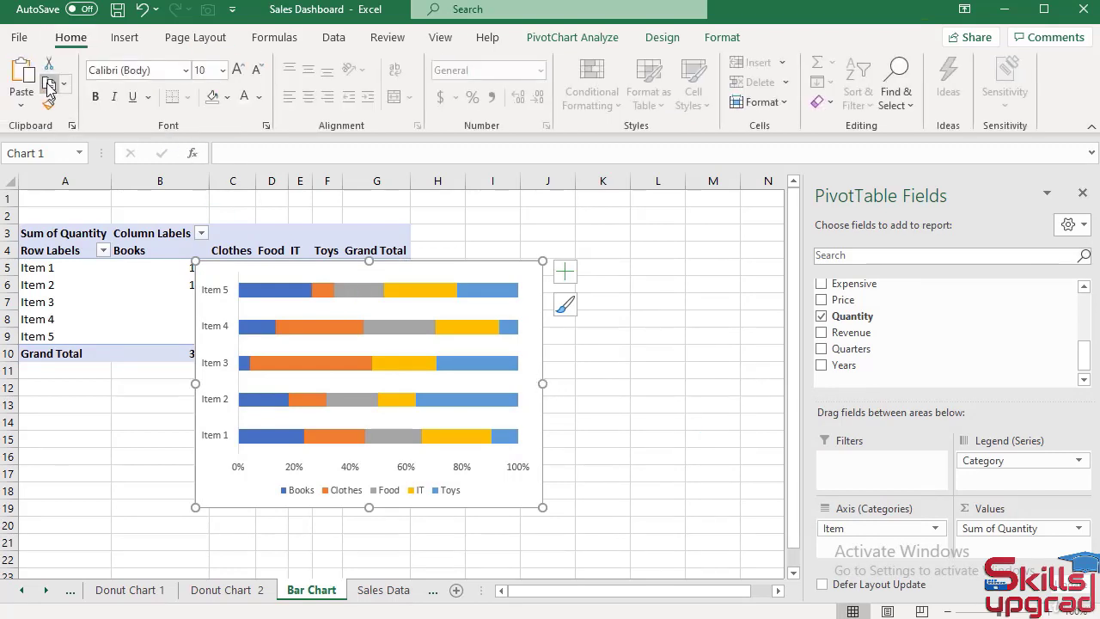
left_click(22, 590)
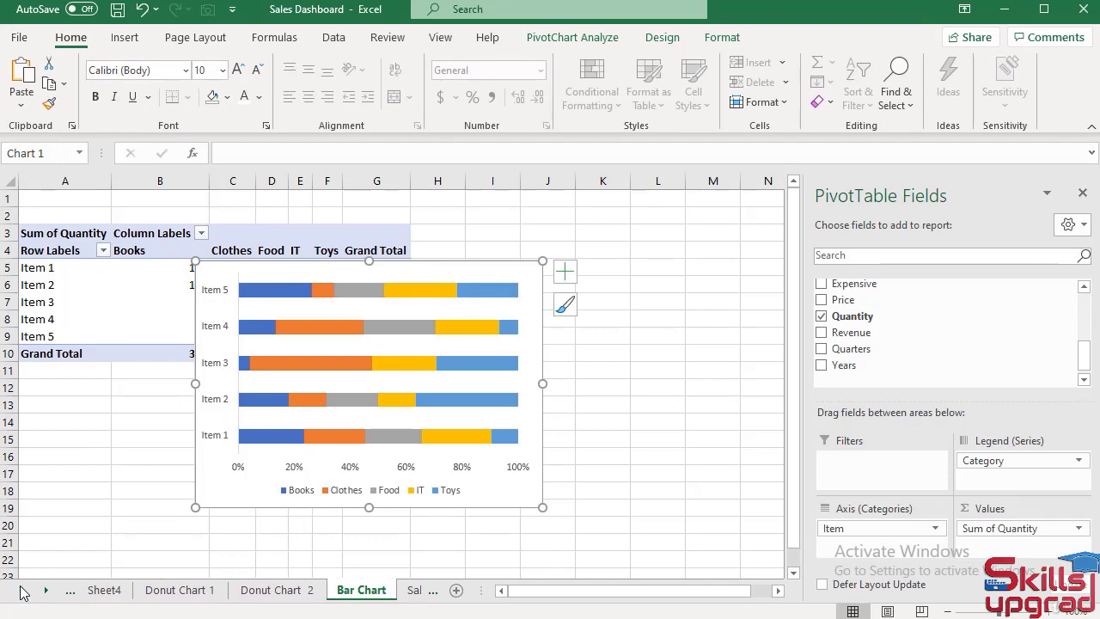
left_click(22, 591)
left_click(21, 591)
left_click(119, 590)
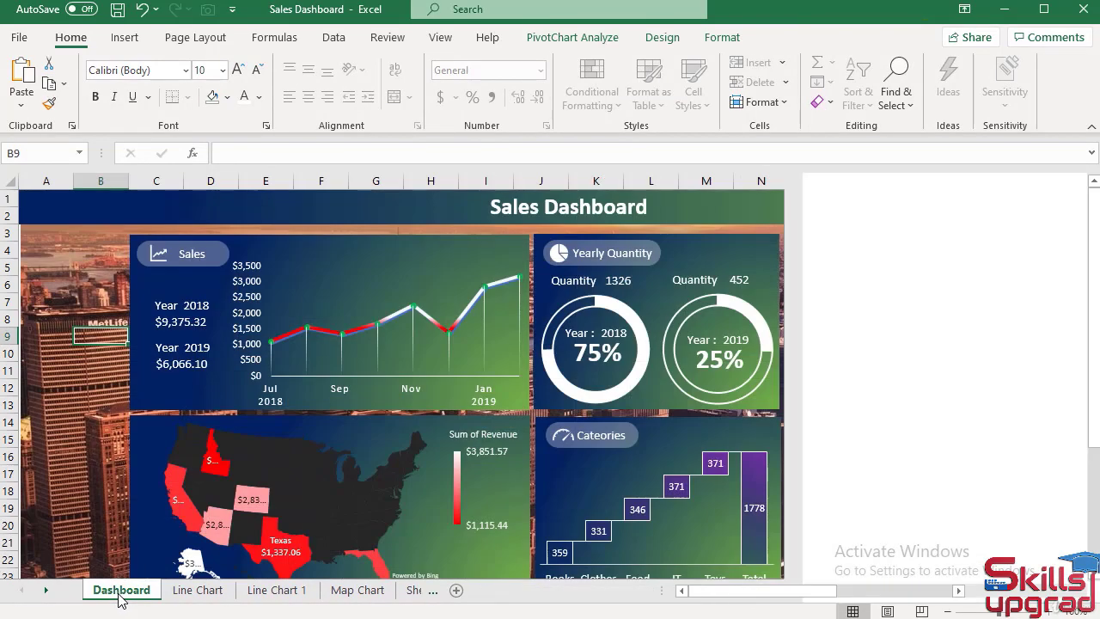
left_click(821, 283)
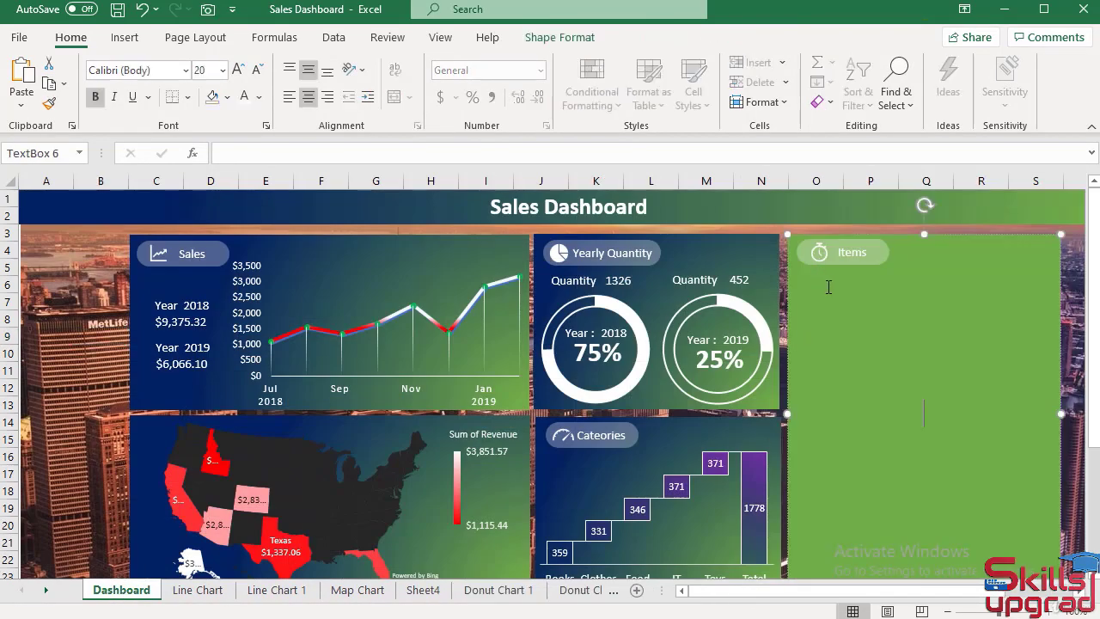
left_click(23, 74)
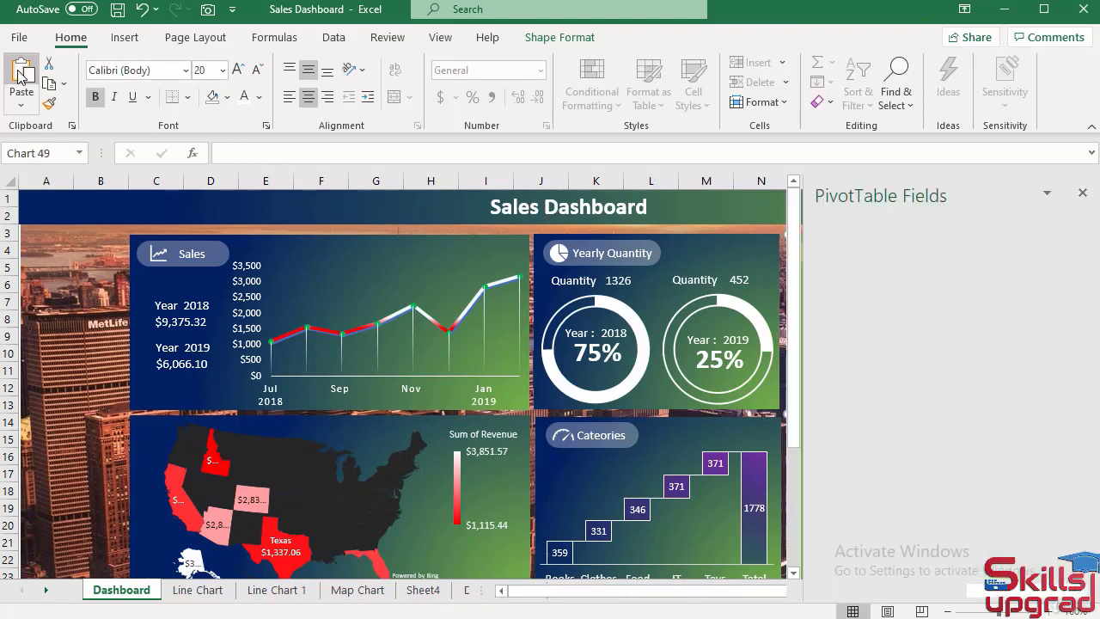
left_click_drag(510, 594, 614, 594)
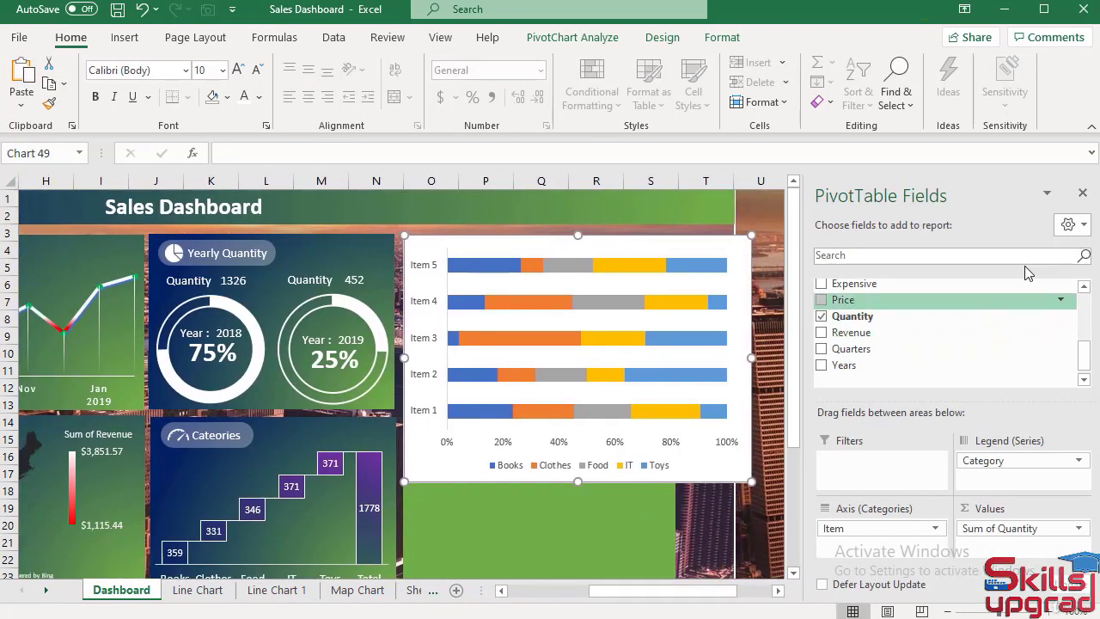
left_click(1083, 192)
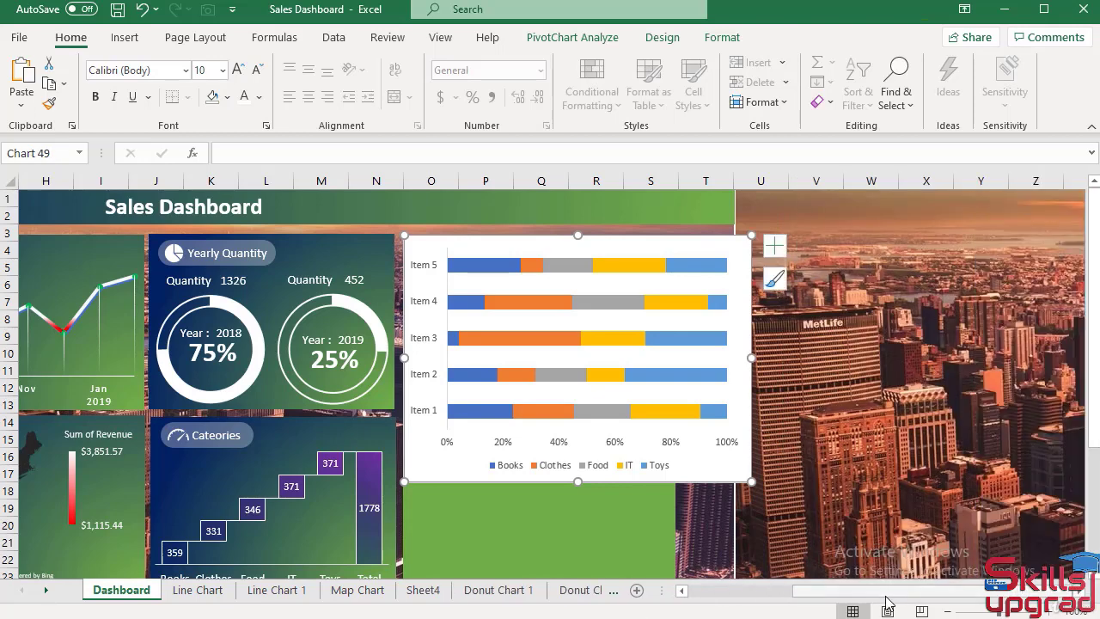
- Fit the pasted chart inside the green panel below the Items label, about 3.8 inches high and 3.23 inches wide
left_click_drag(885, 601, 834, 599)
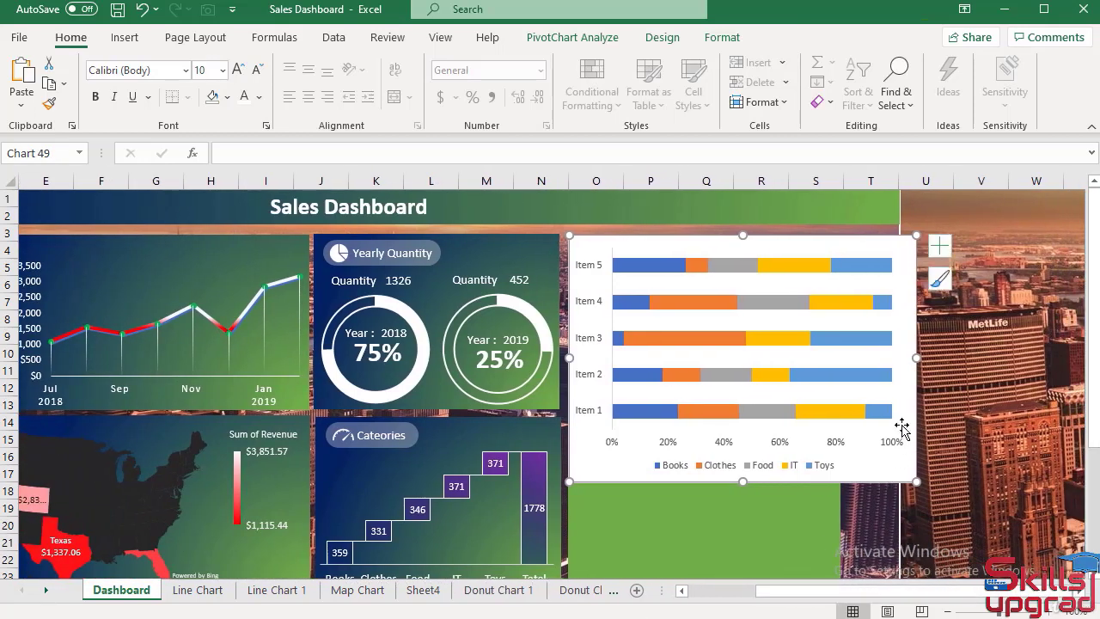
left_click_drag(916, 354, 838, 366)
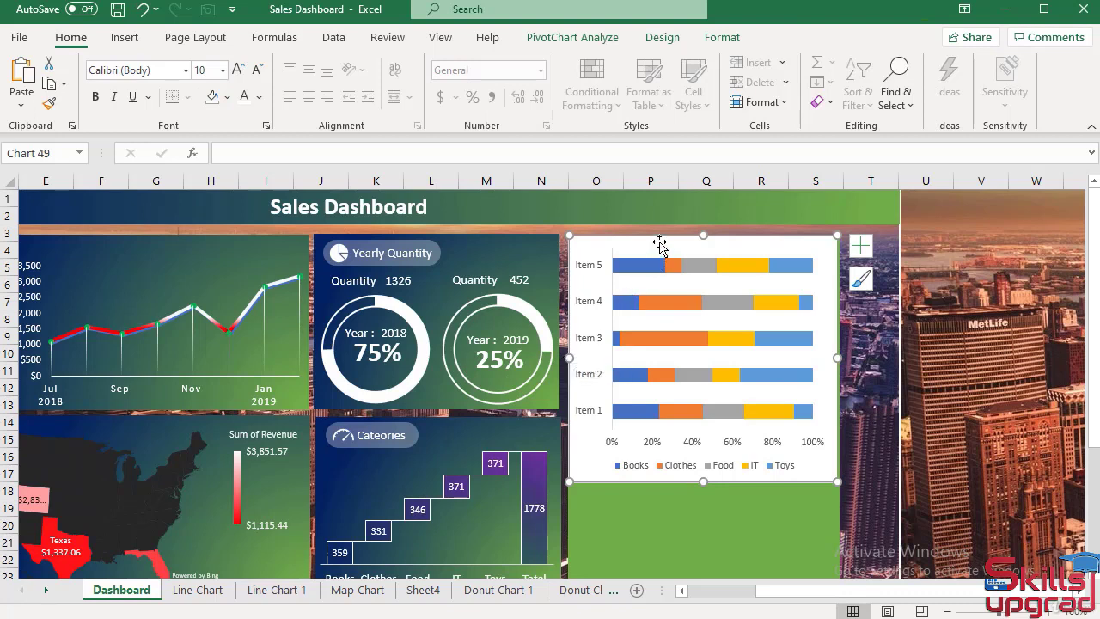
left_click_drag(659, 245, 662, 278)
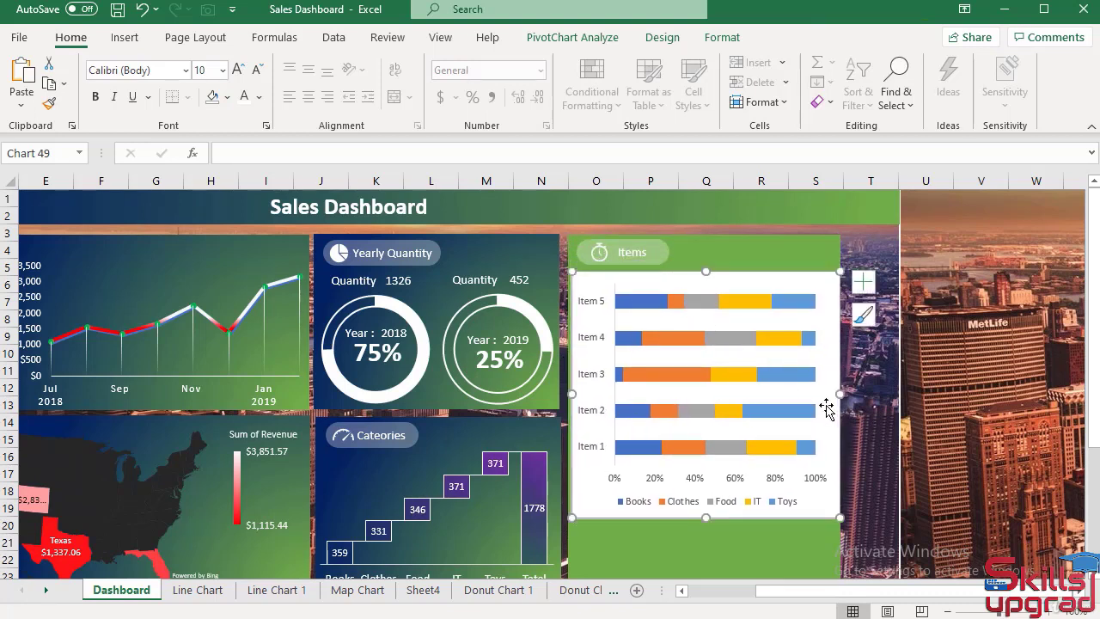
left_click_drag(842, 396, 835, 394)
scroll(774, 516, "down", 2)
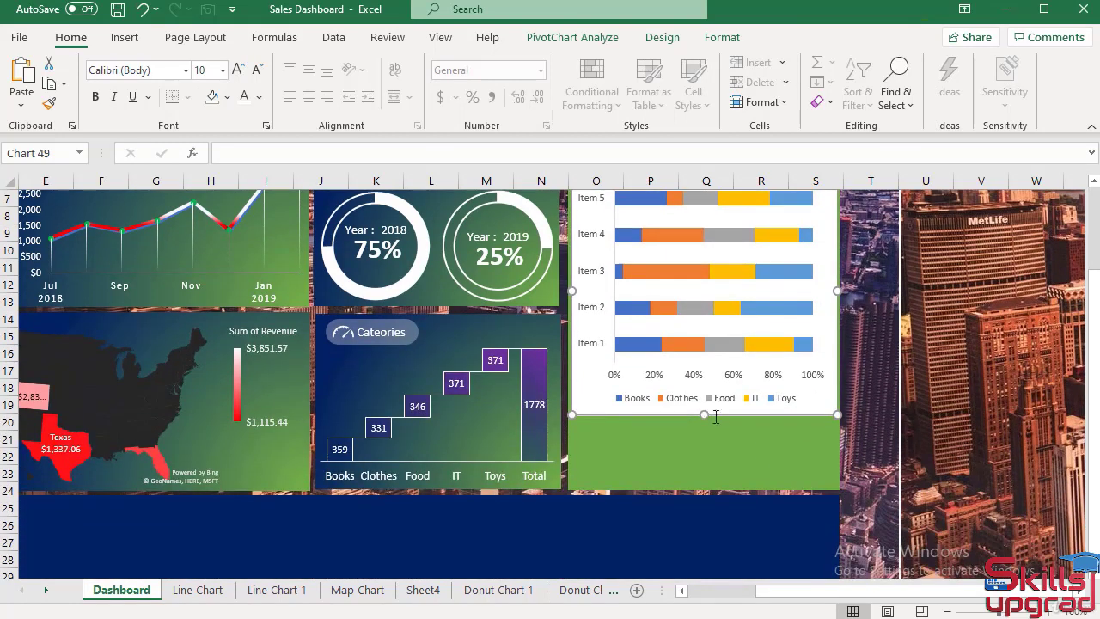
left_click_drag(705, 416, 707, 482)
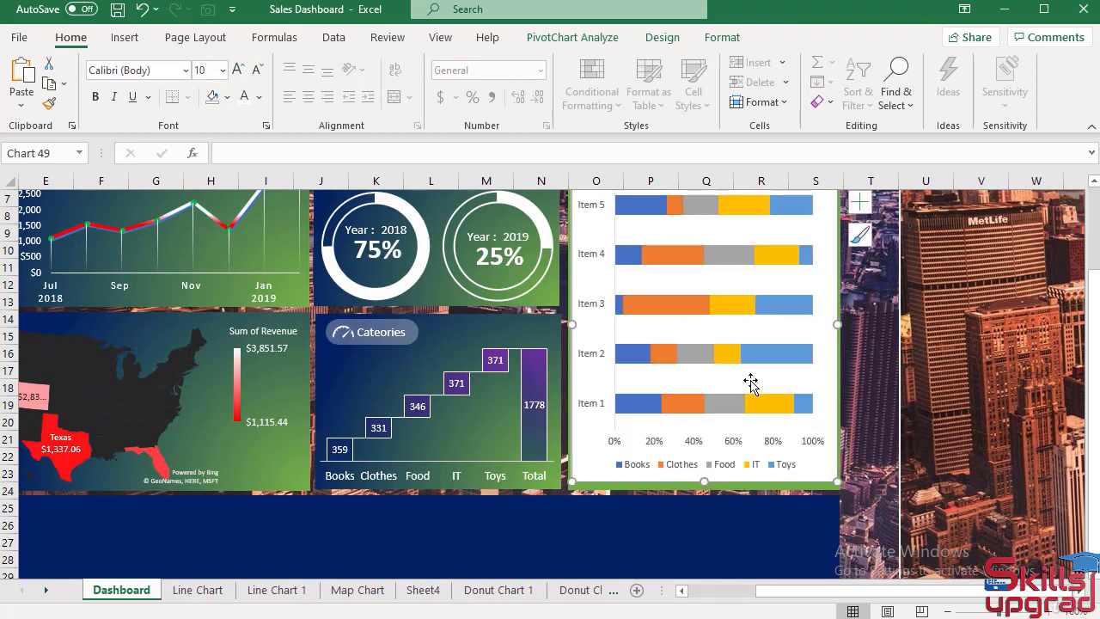
- Remove the fill and the outline from the bar chart's area on the Items panel
scroll(749, 381, "up", 2)
scroll(751, 381, "down", 1)
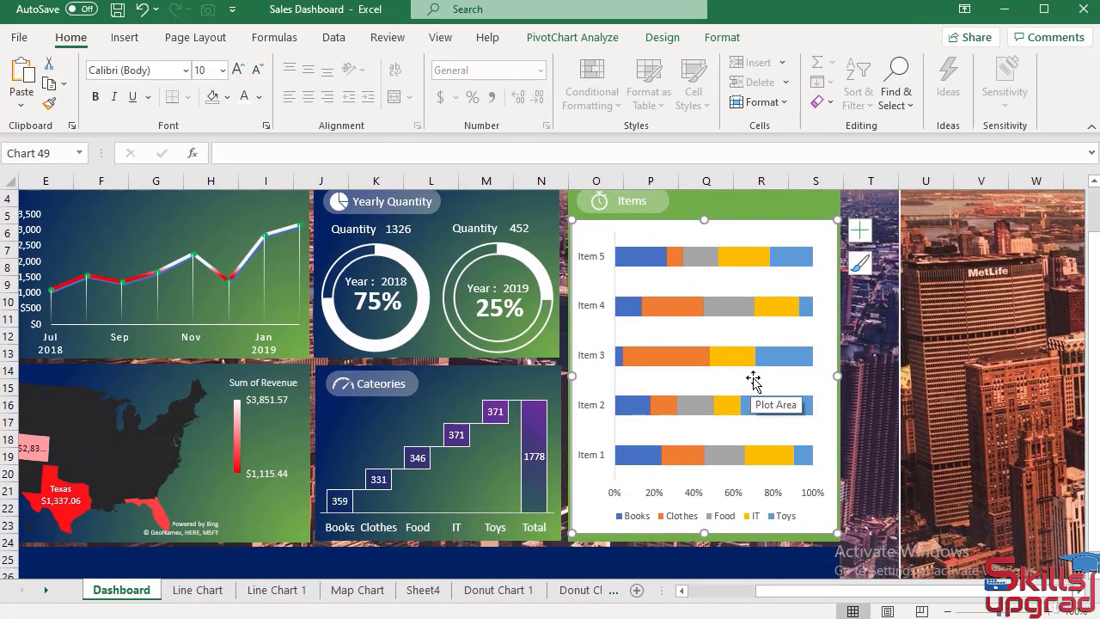
left_click(719, 38)
left_click(465, 62)
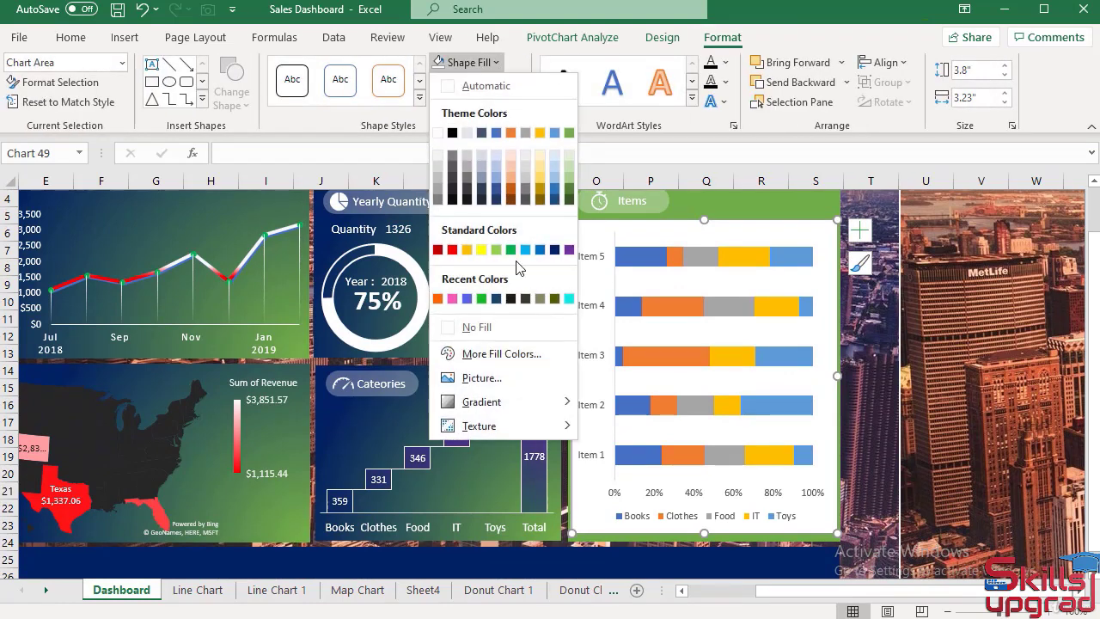
left_click(471, 328)
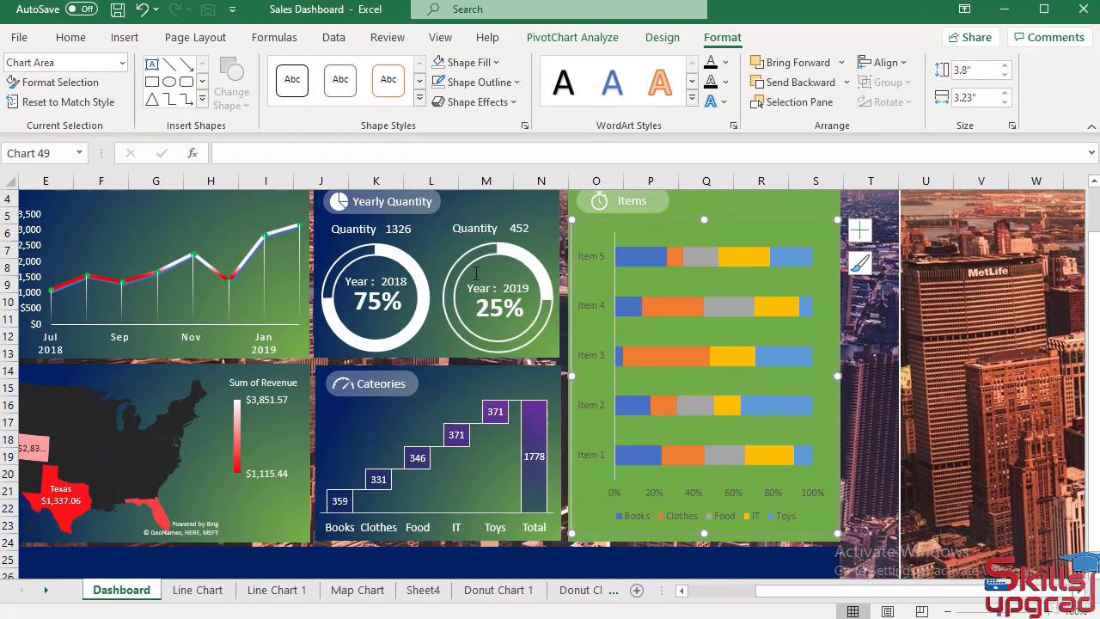
left_click(517, 82)
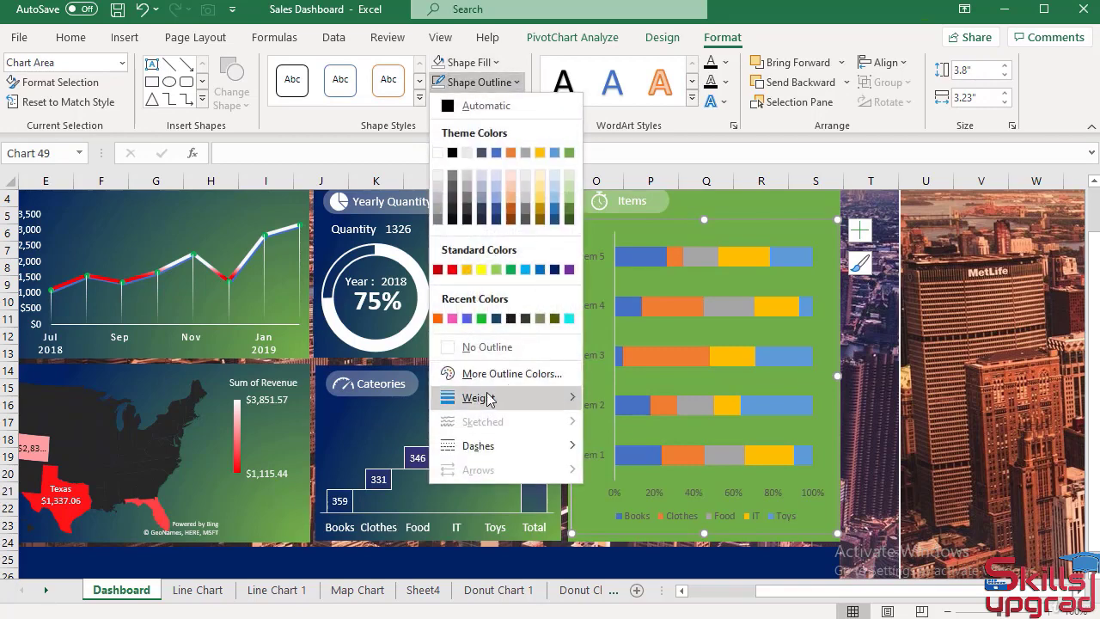
left_click(457, 347)
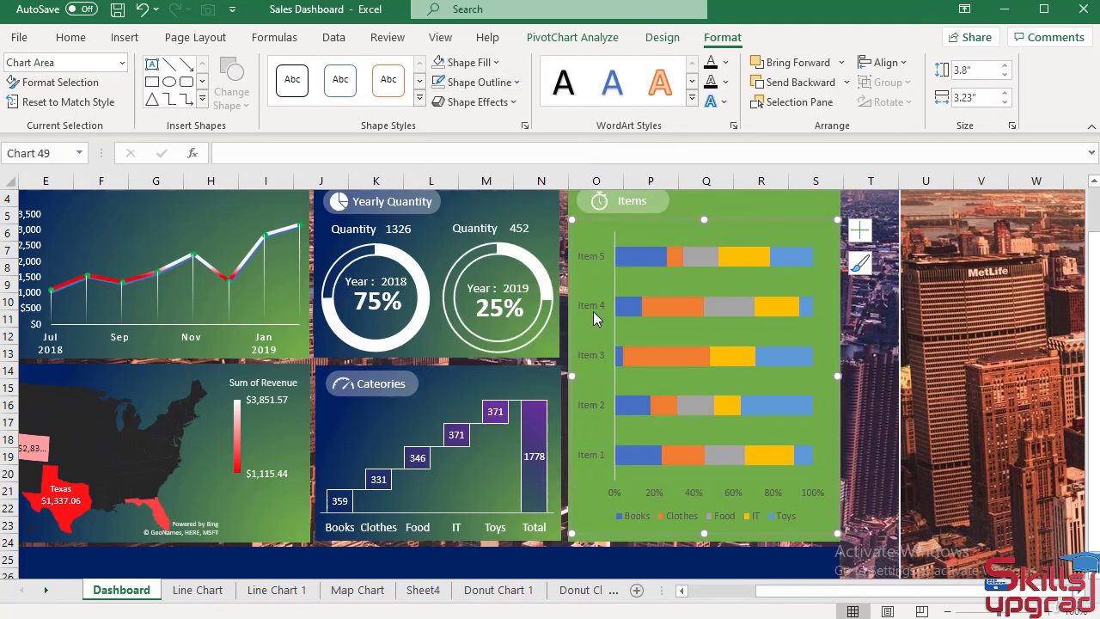
- Change the item labels and the percentage axis labels of the Items chart to white text
left_click(592, 304)
left_click(69, 39)
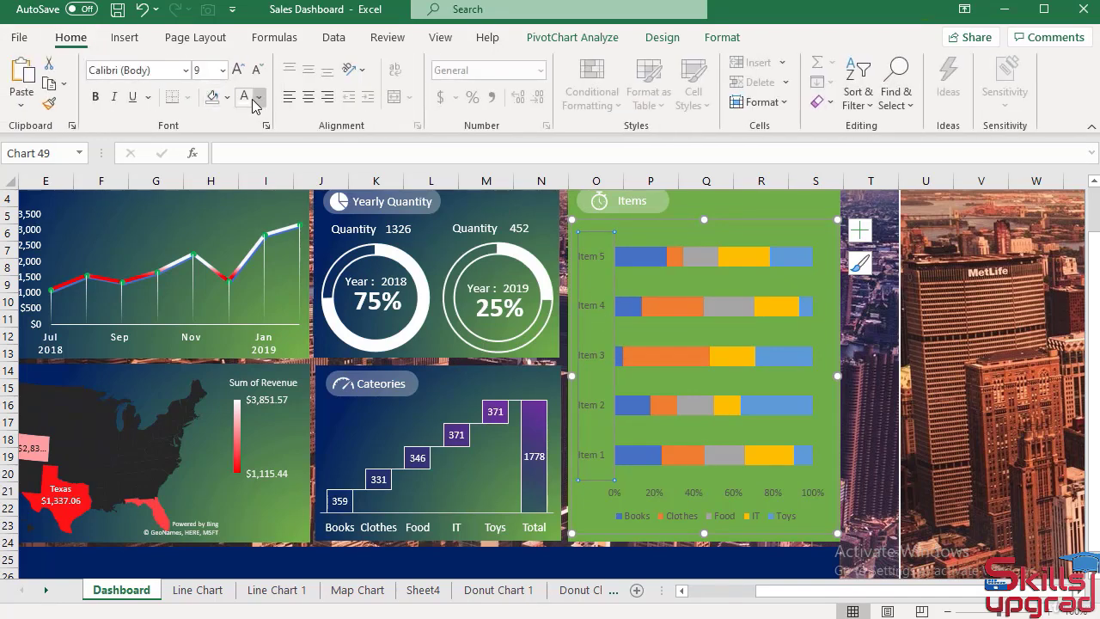
left_click(245, 97)
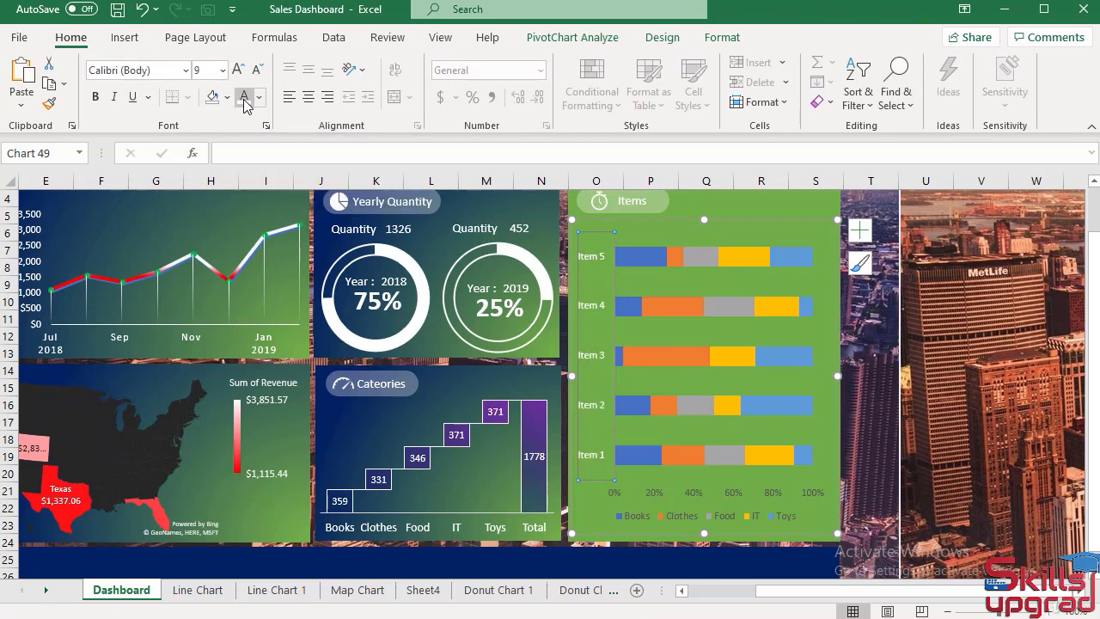
left_click(655, 496)
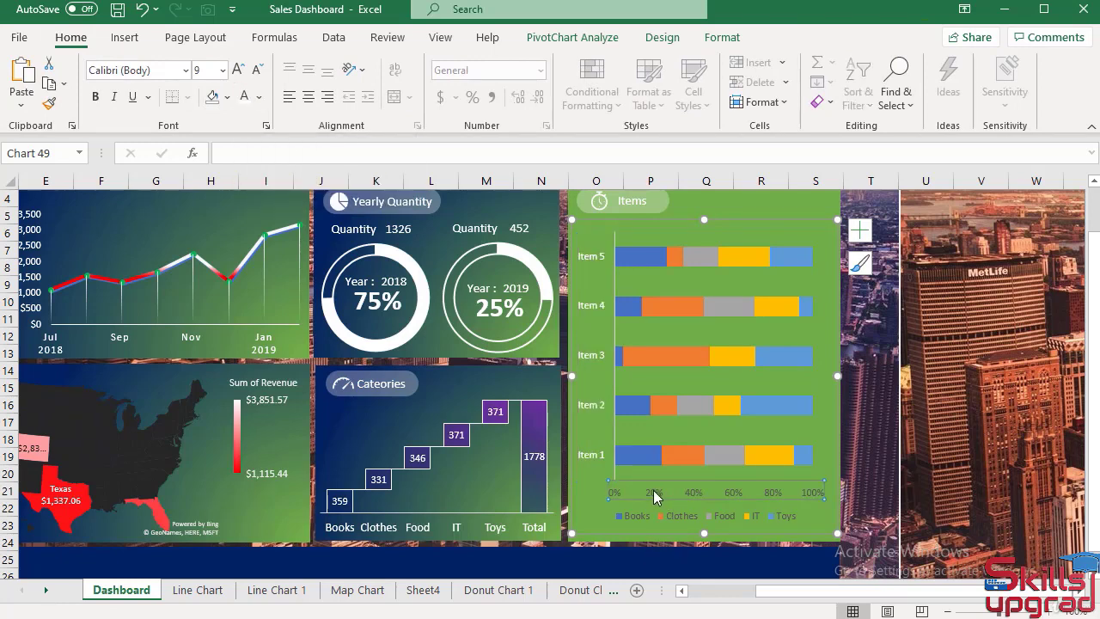
left_click(243, 100)
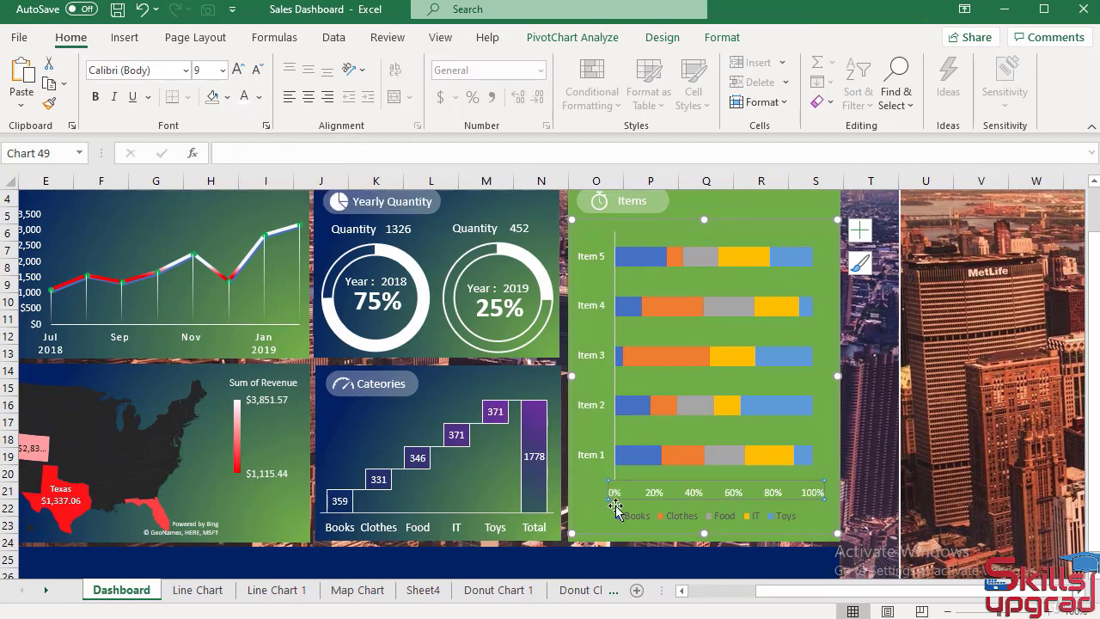
- Make the Items chart's legend text white and enlarge it to 10.5 pt
left_click(641, 521)
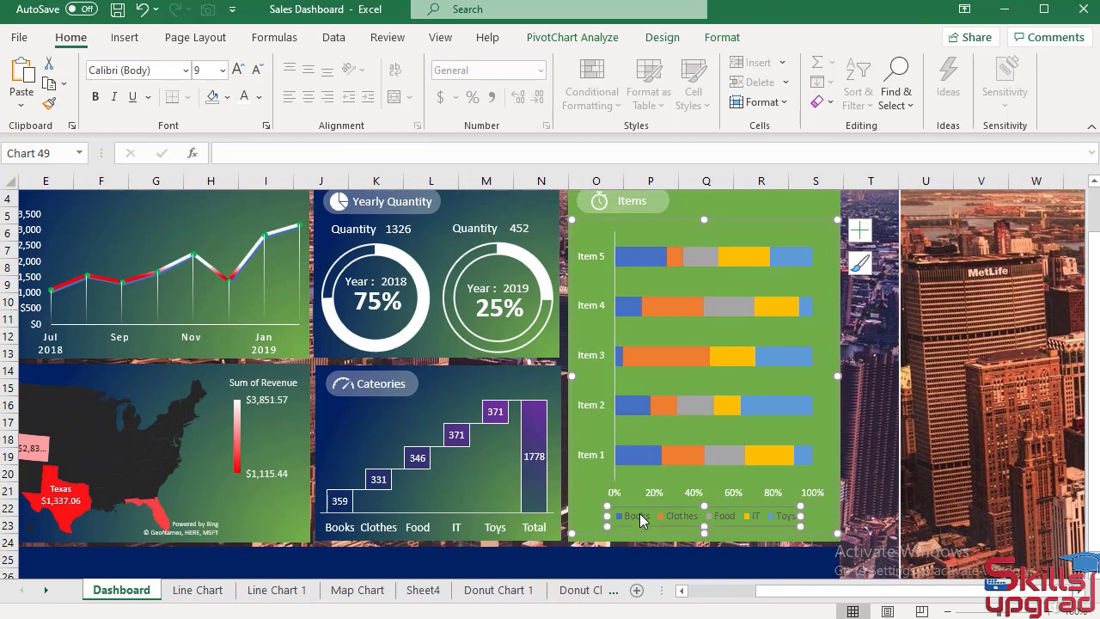
left_click(241, 101)
left_click(239, 70)
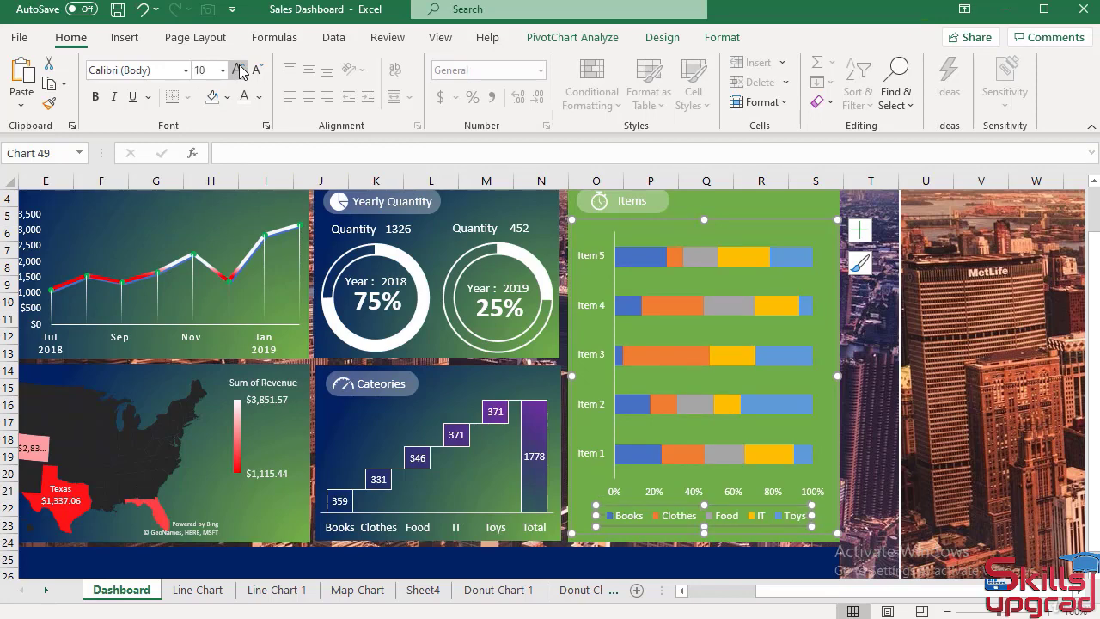
left_click(239, 69)
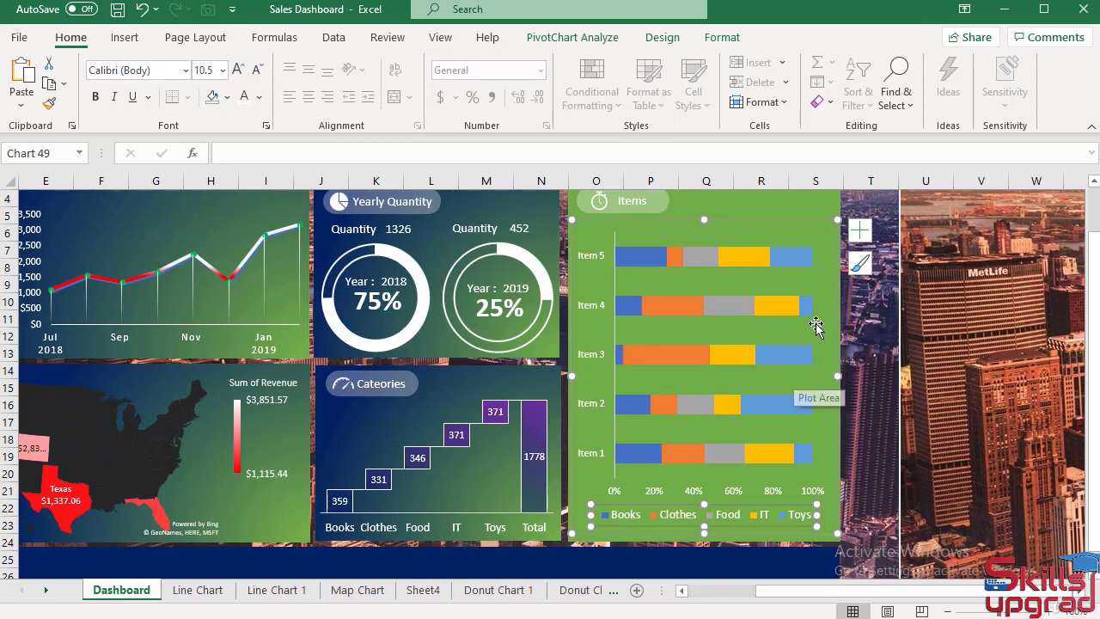
- Apply a gradient fill of type Linear to the Books series in the Items chart
scroll(817, 323, "up", 1)
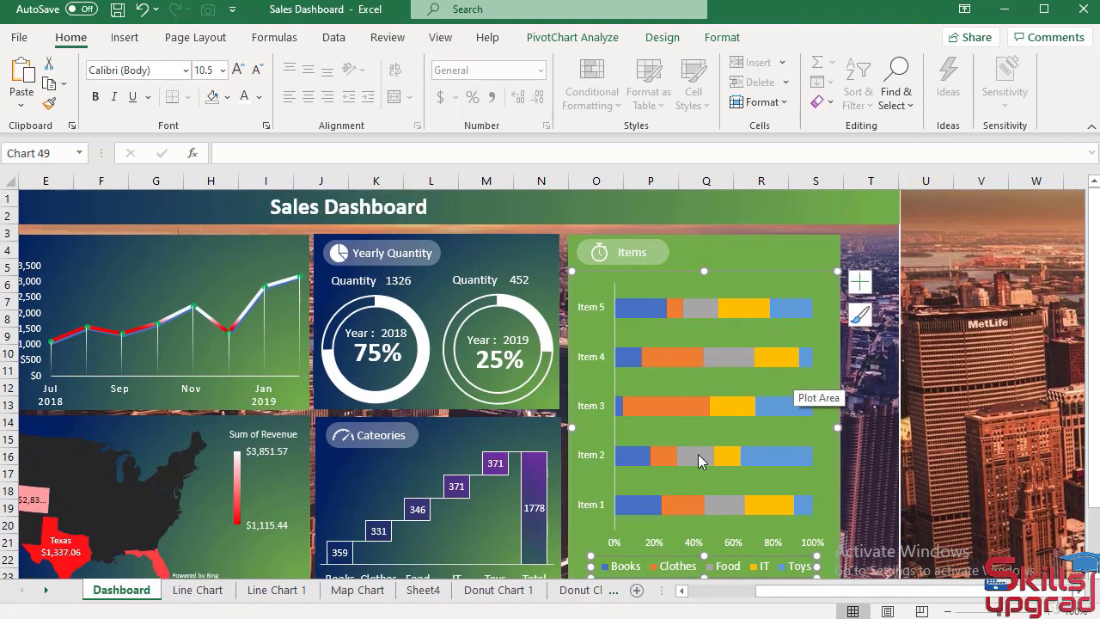
left_click(649, 313)
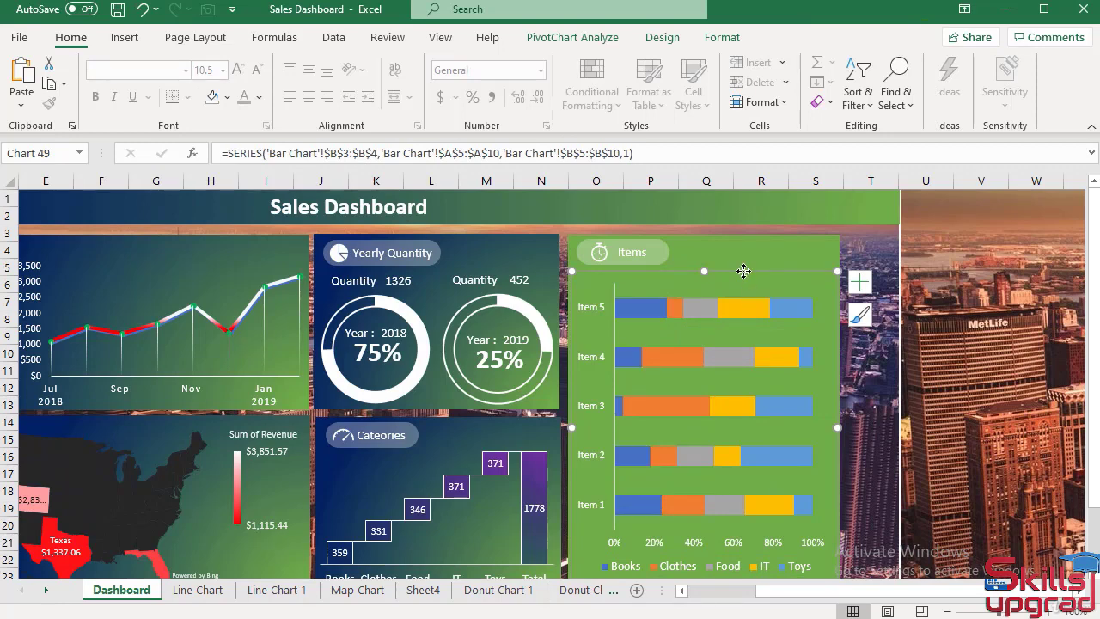
double_click(744, 274)
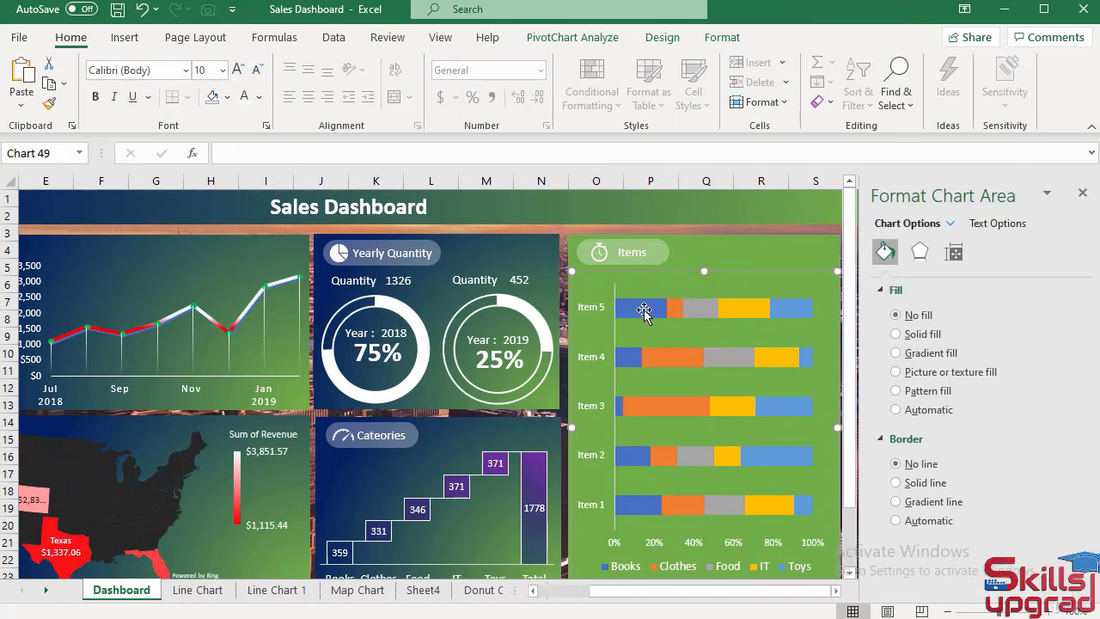
left_click(643, 314)
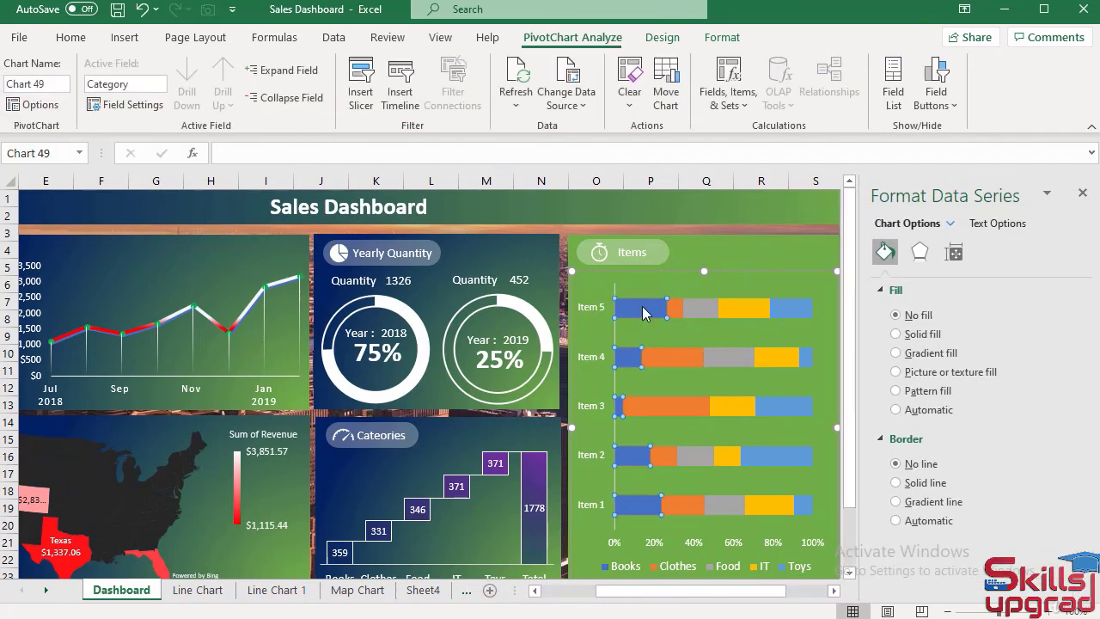
left_click(898, 354)
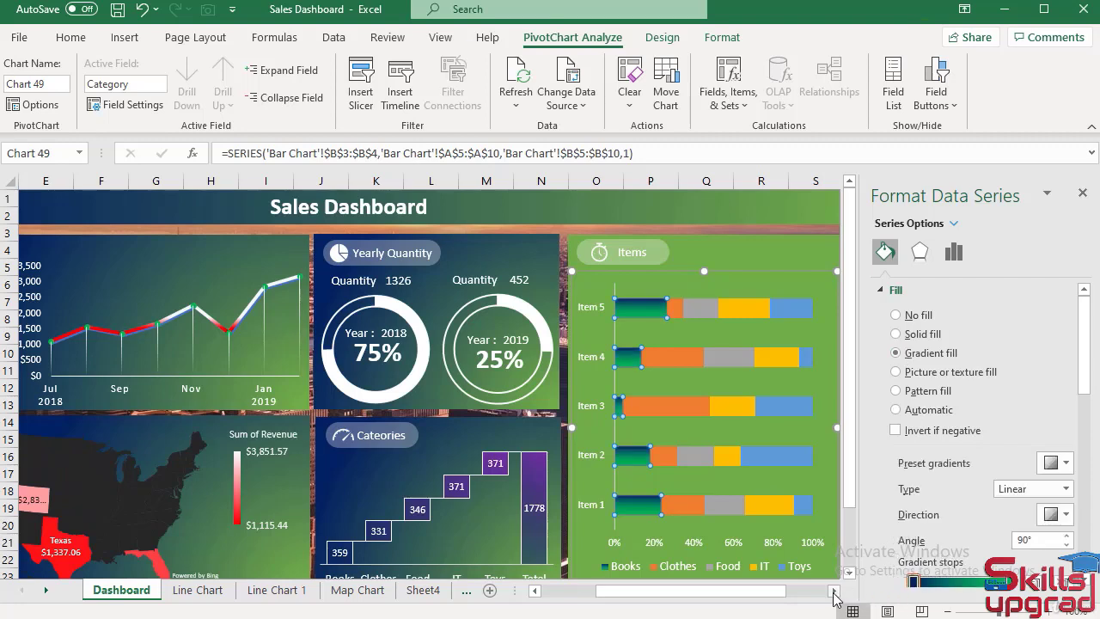
scroll(945, 490, "down", 2)
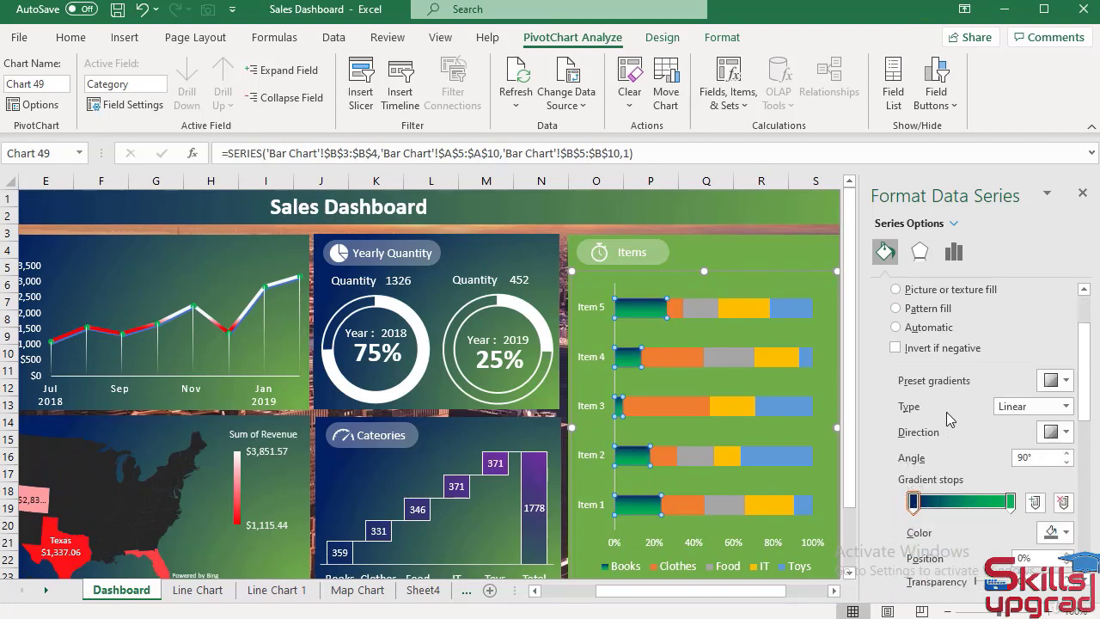
left_click(1067, 407)
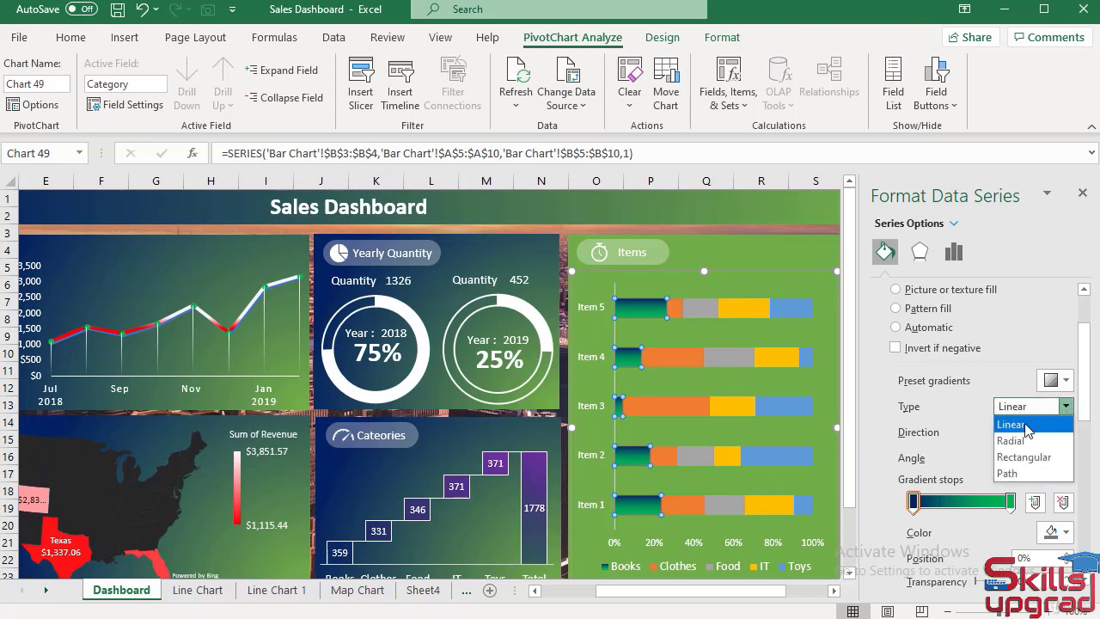
left_click(1040, 427)
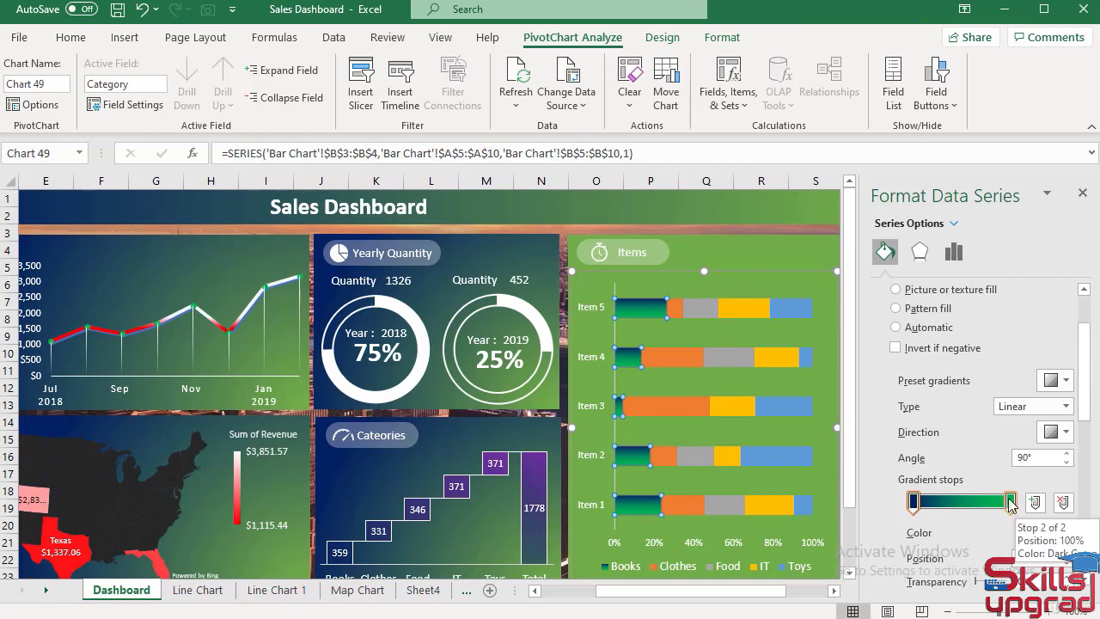
- Color the Books gradient's stop at 100% green and its stop at 0% dark blue
left_click(1066, 535)
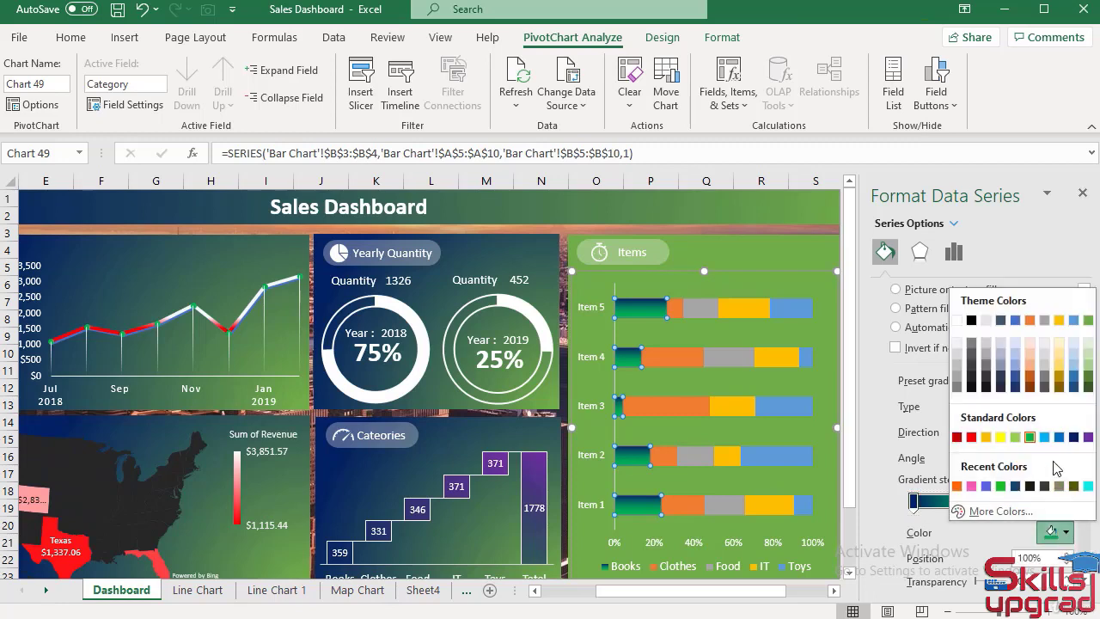
left_click(1030, 437)
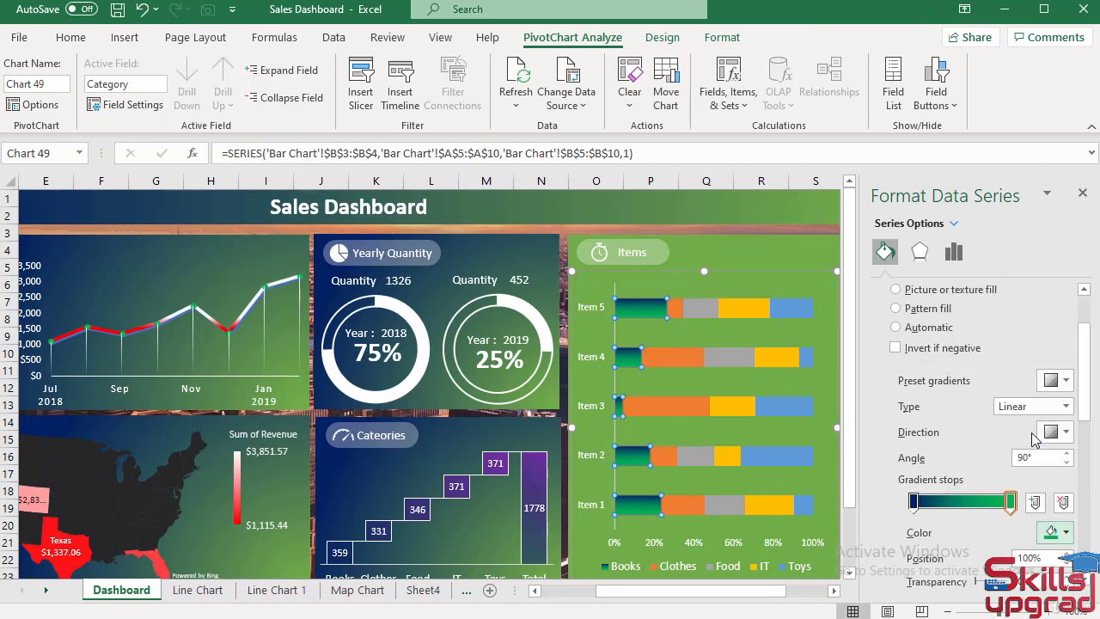
left_click(915, 503)
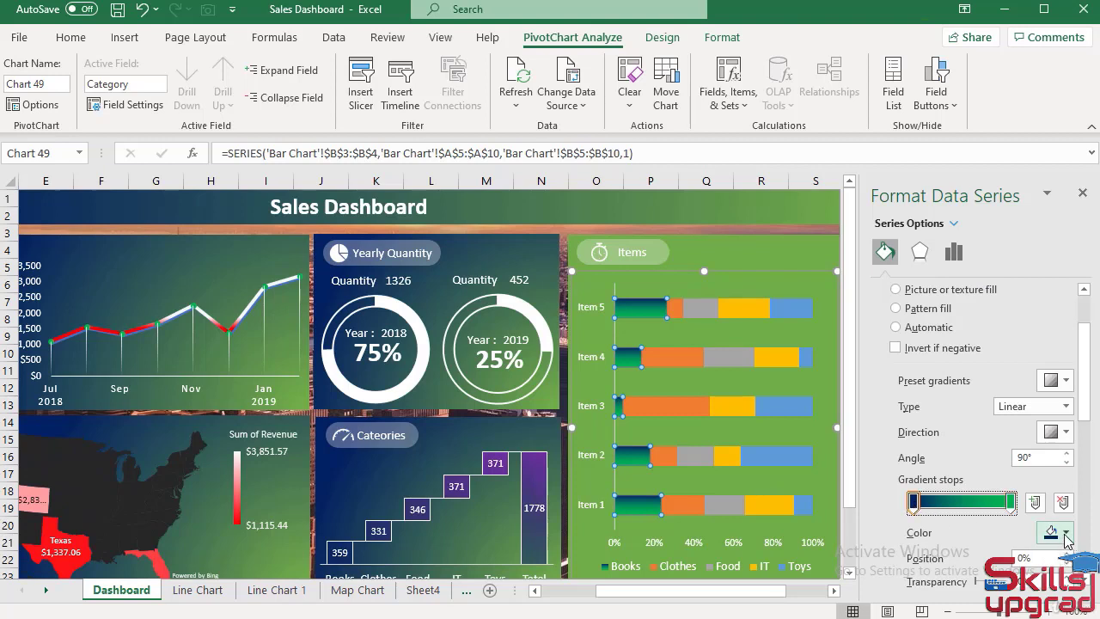
left_click(1065, 535)
left_click(1075, 437)
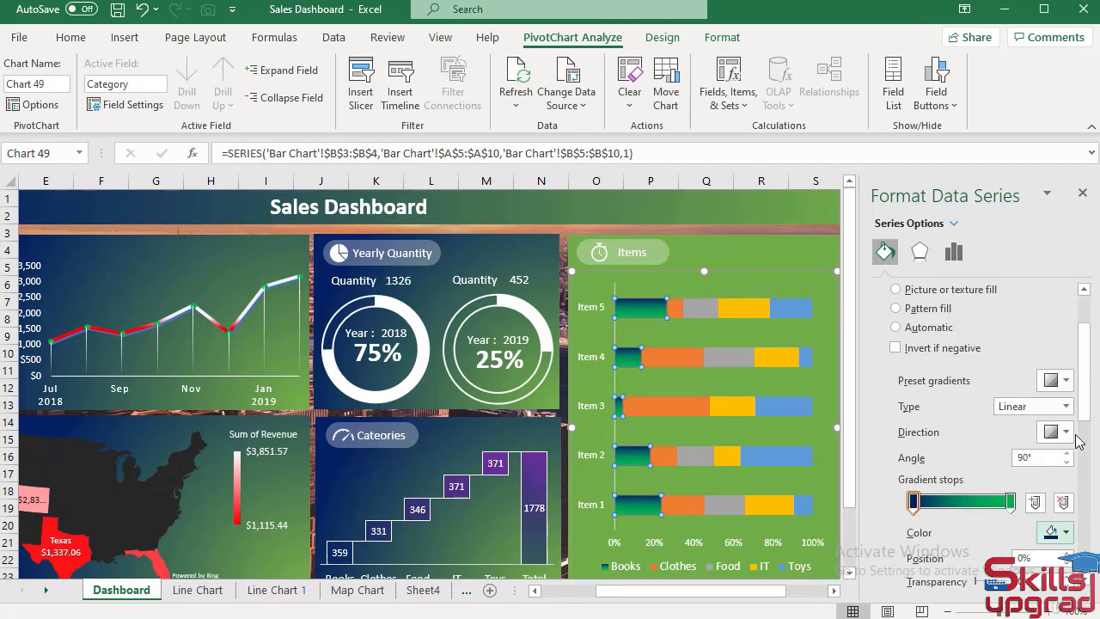
- Give the Books series in the Items chart a solid white border line
left_click(676, 312)
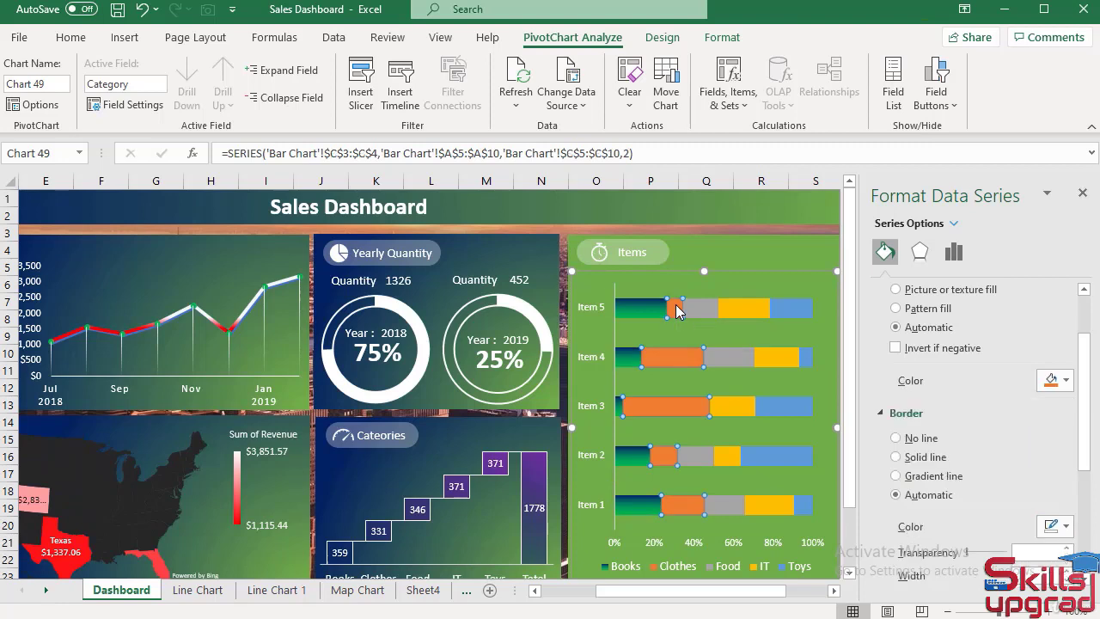
scroll(971, 396, "up", 2)
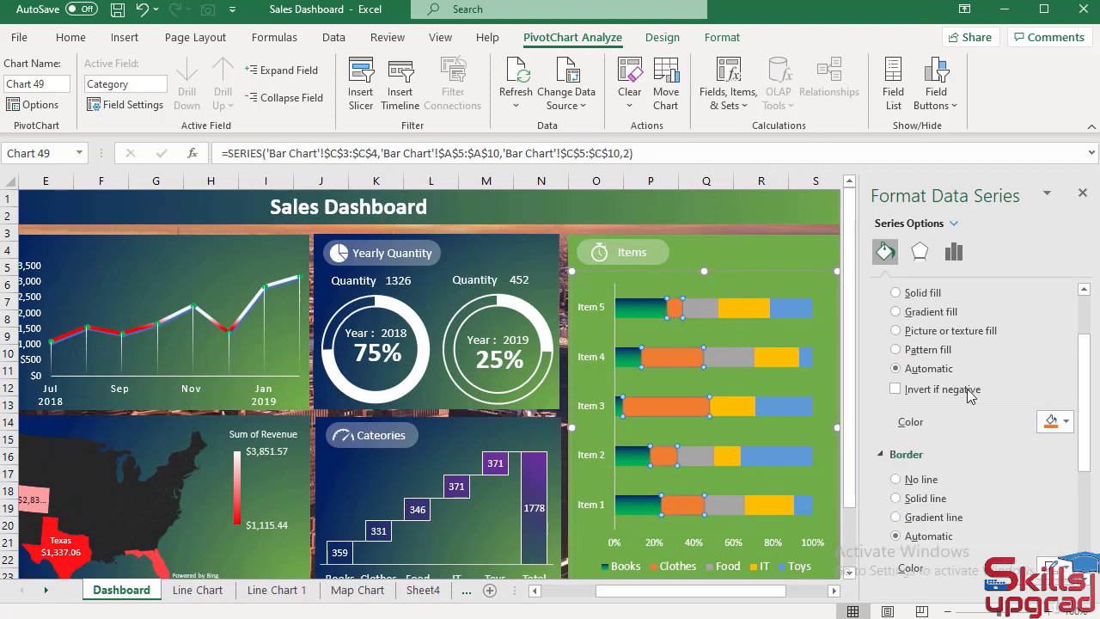
left_click(658, 309)
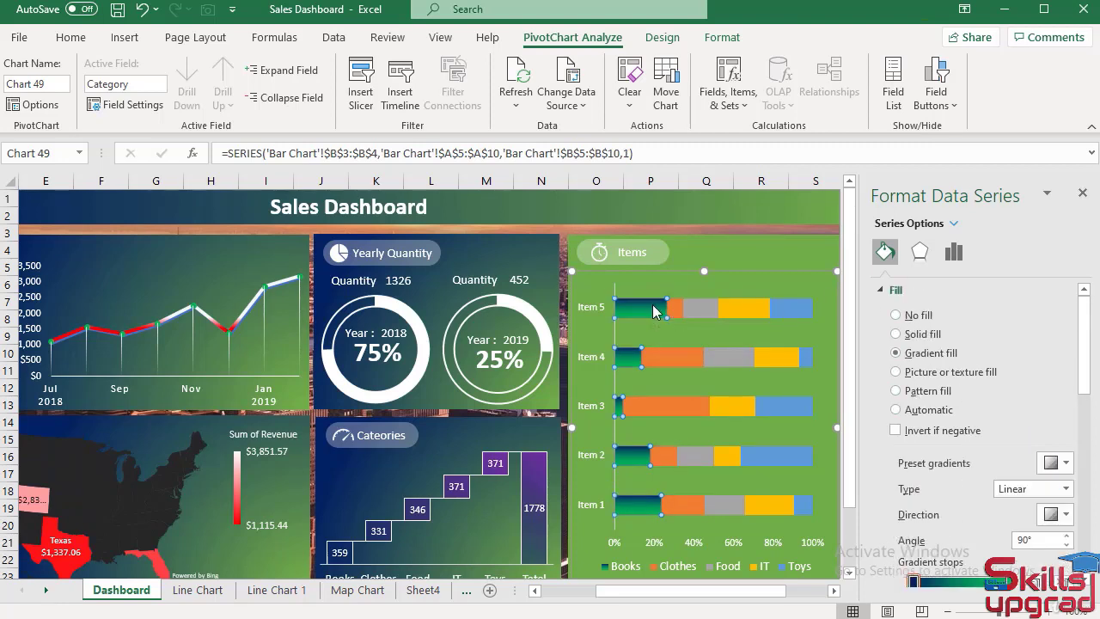
scroll(967, 413, "down", 2)
scroll(967, 416, "down", 2)
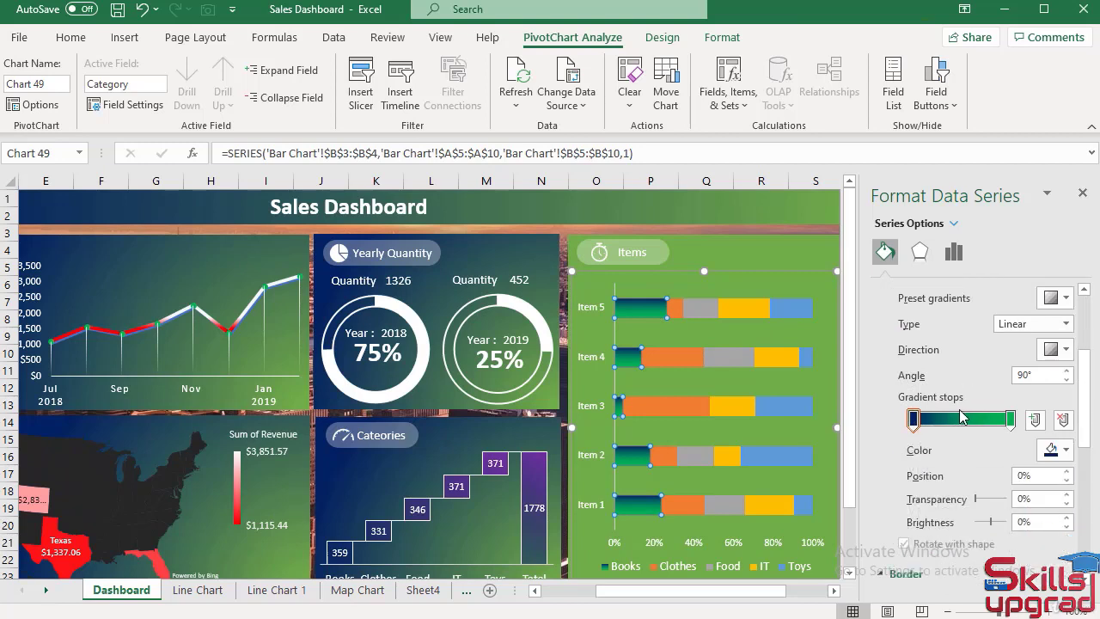
left_click(884, 575)
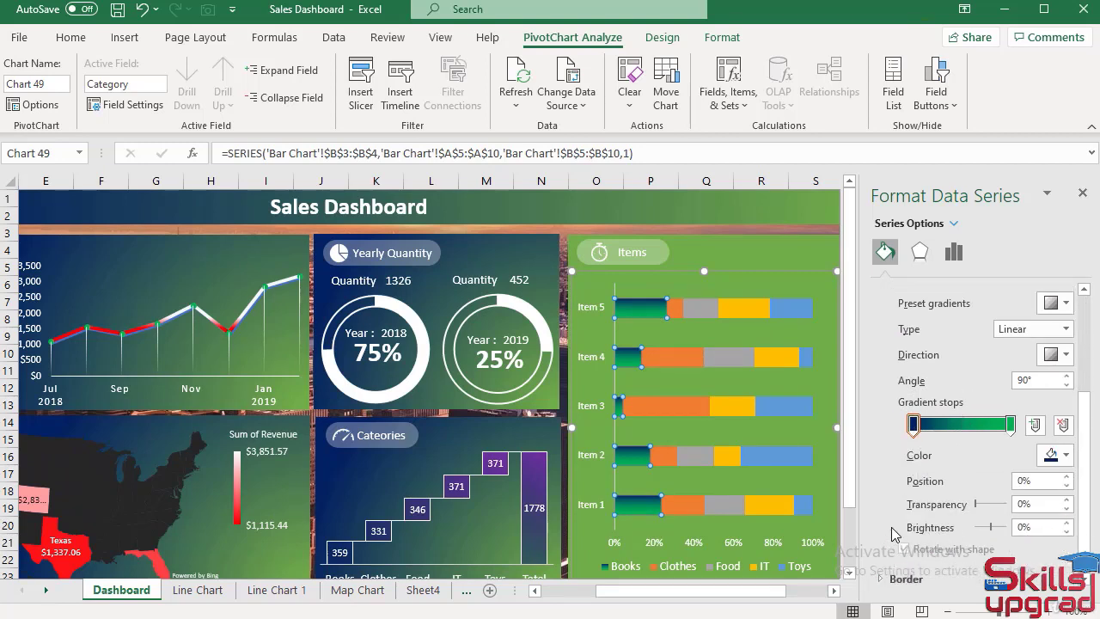
scroll(1089, 516, "up", 1)
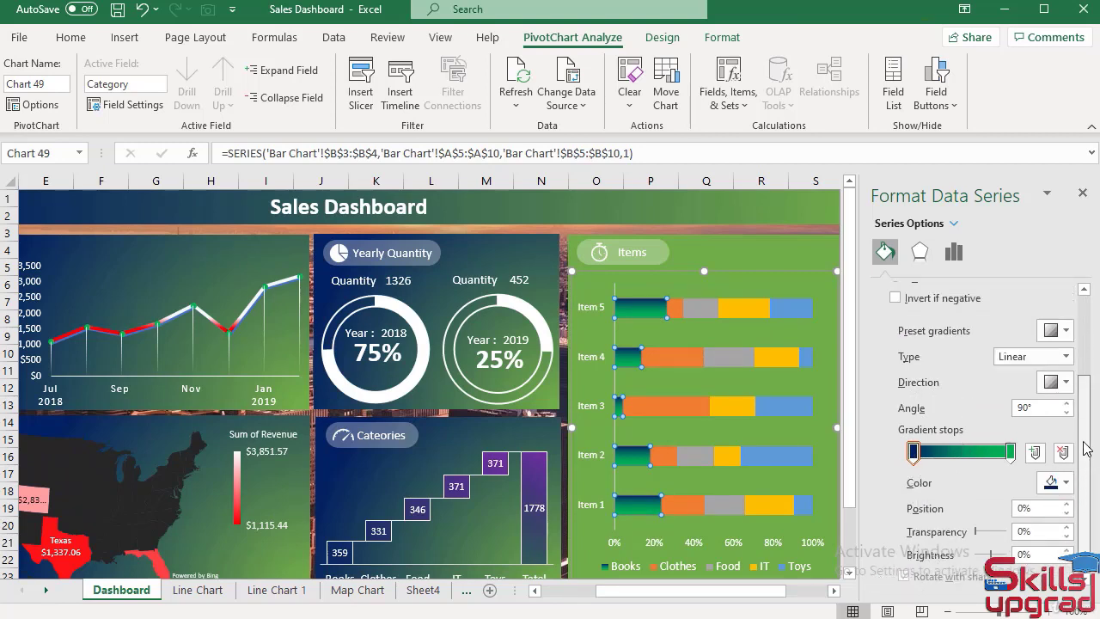
scroll(1088, 520, "down", 1)
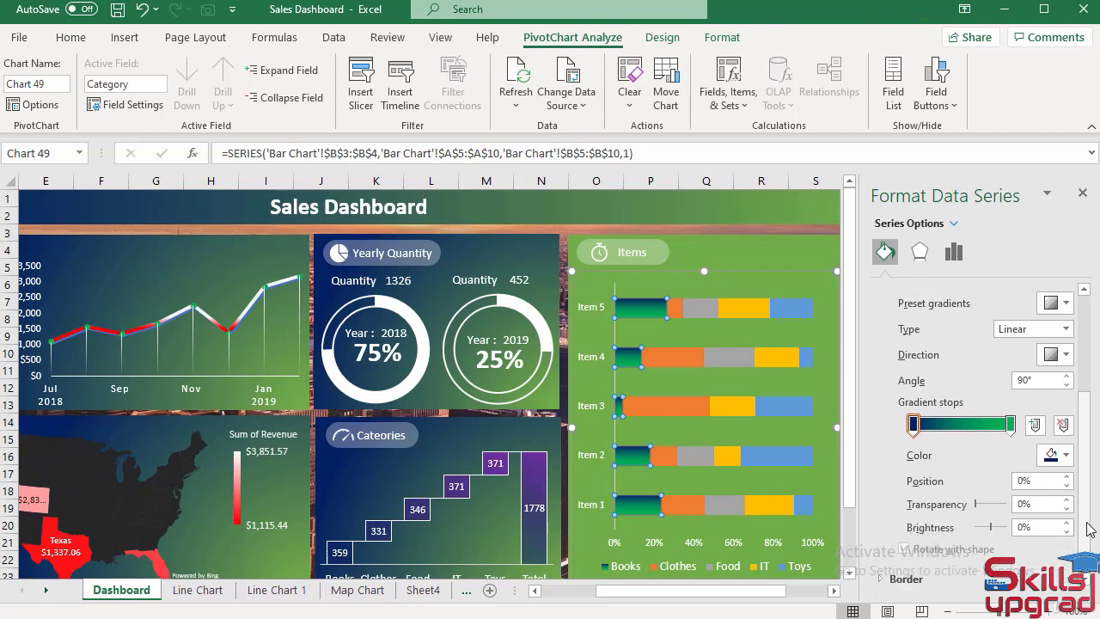
left_click(879, 578)
scroll(945, 563, "down", 2)
scroll(945, 563, "down", 1)
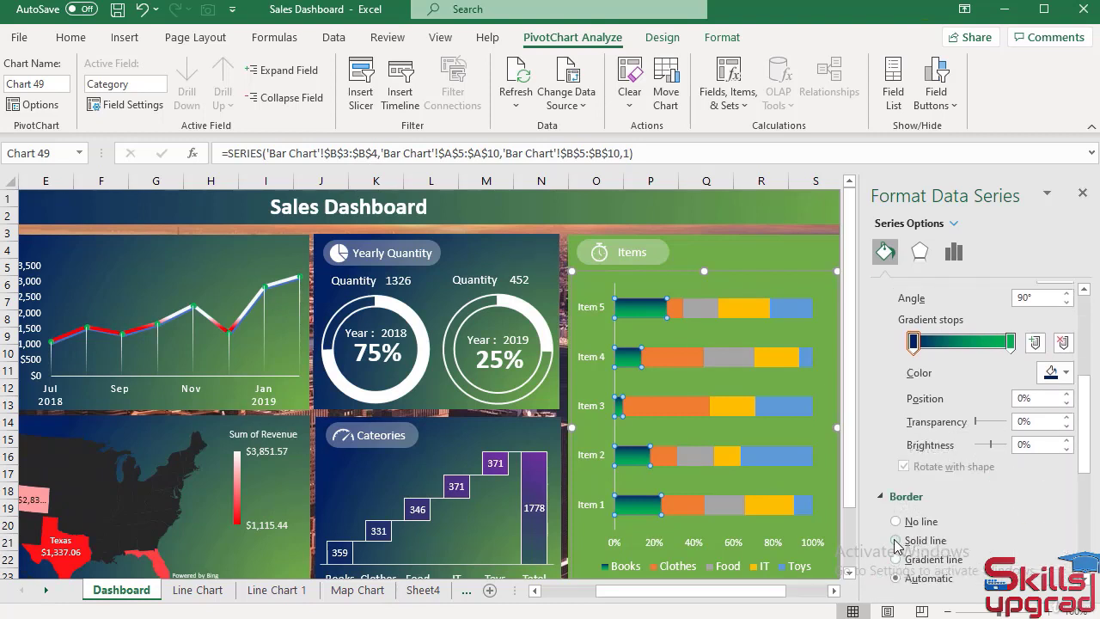
scroll(1013, 532, "down", 2)
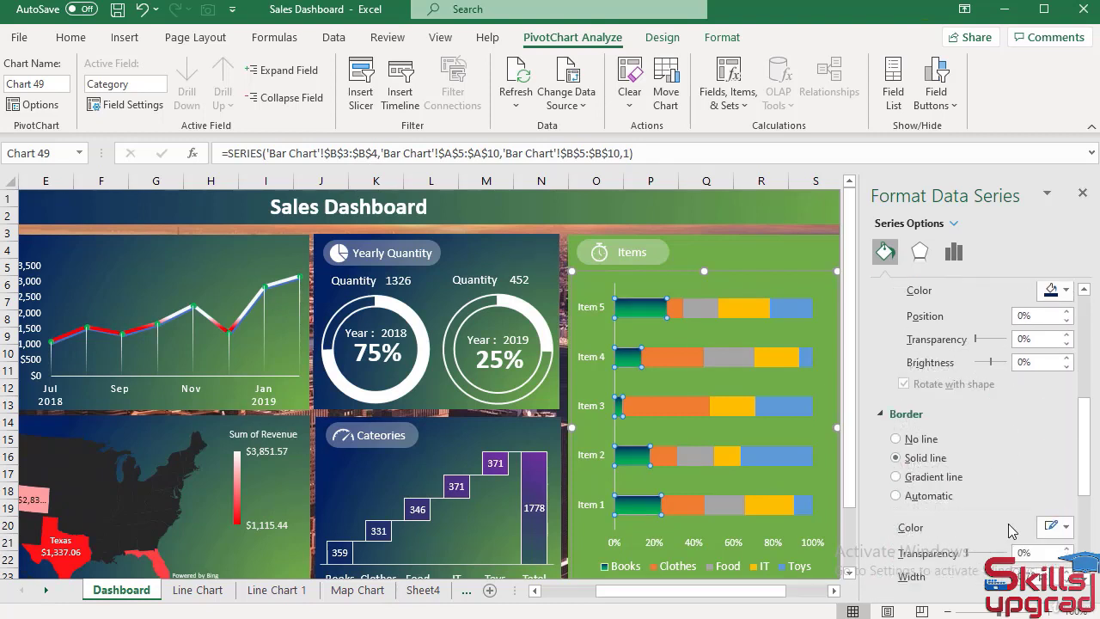
left_click(1057, 527)
left_click(971, 338)
- Apply a gradient fill to the Clothes series in the Items chart
left_click(478, 250)
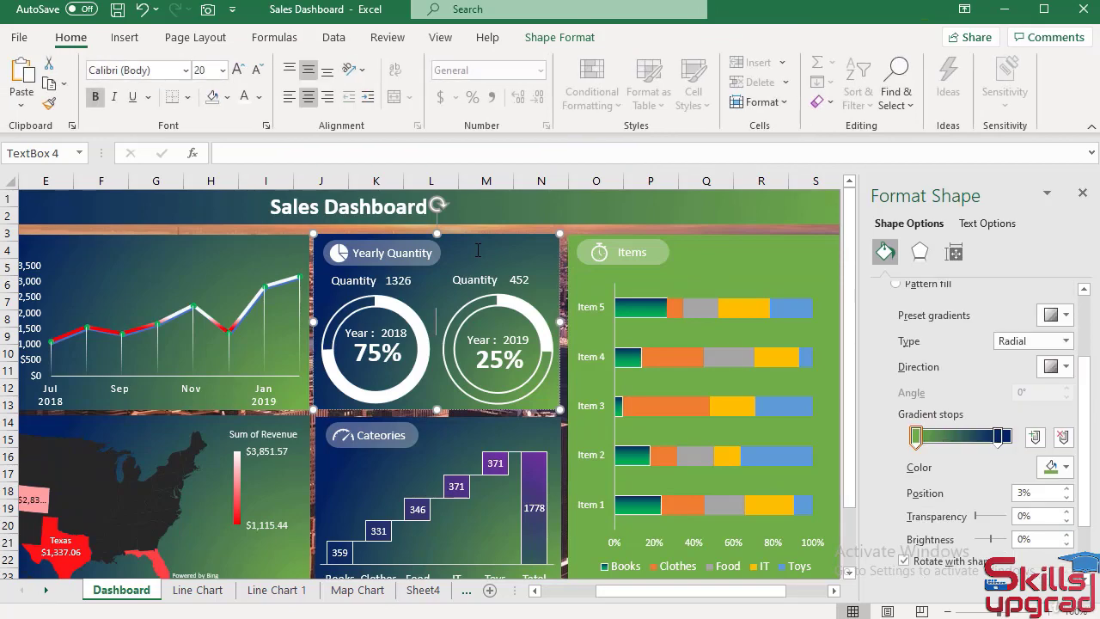
left_click(680, 311)
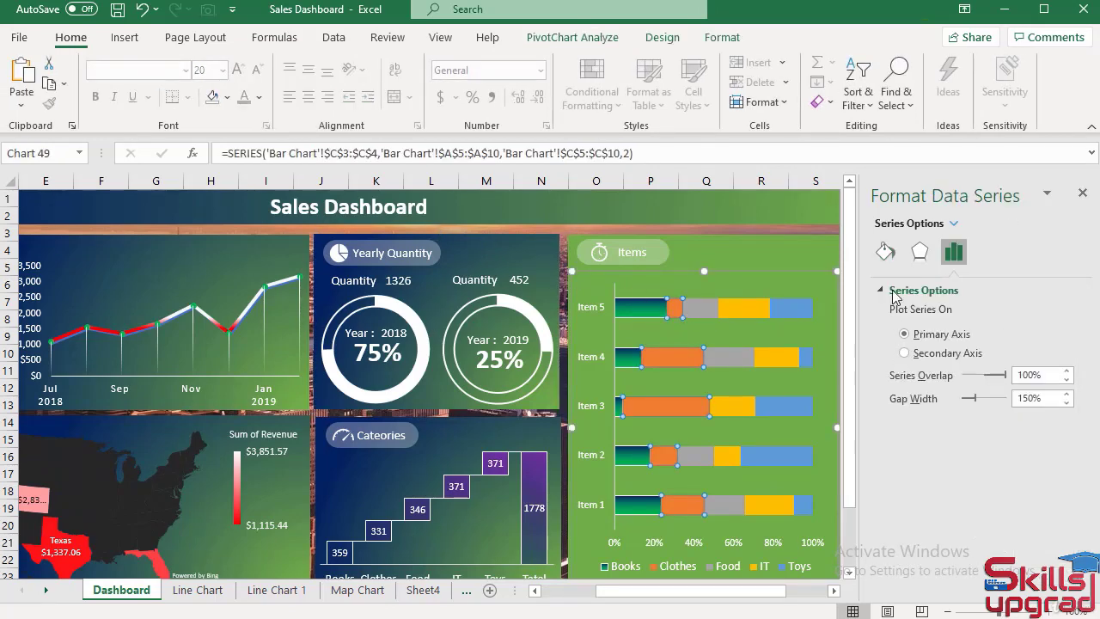
left_click(886, 251)
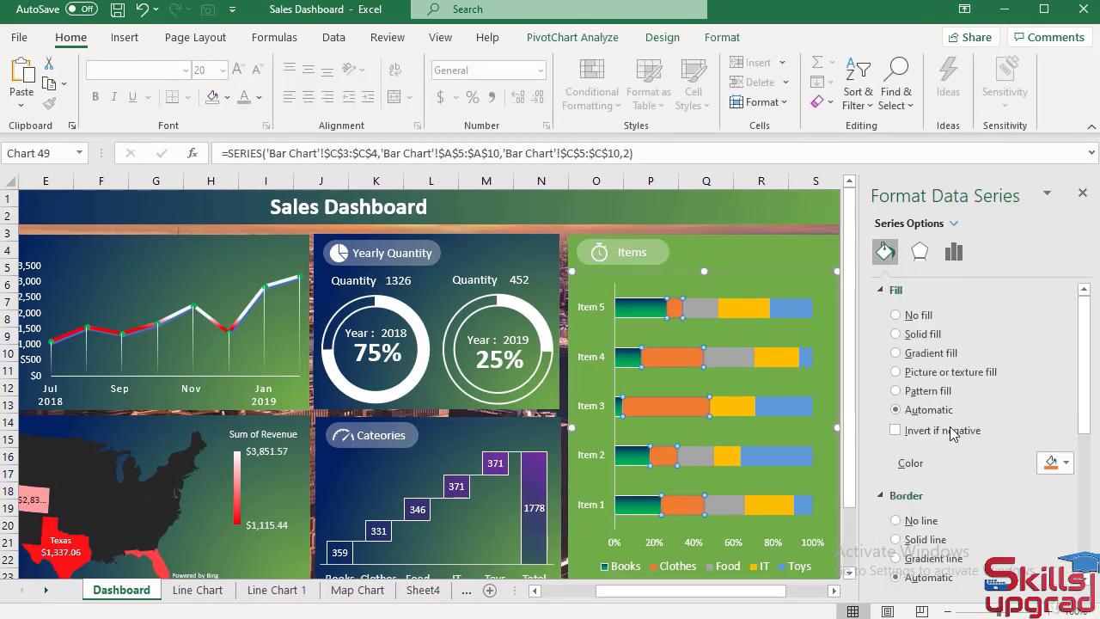
left_click(896, 353)
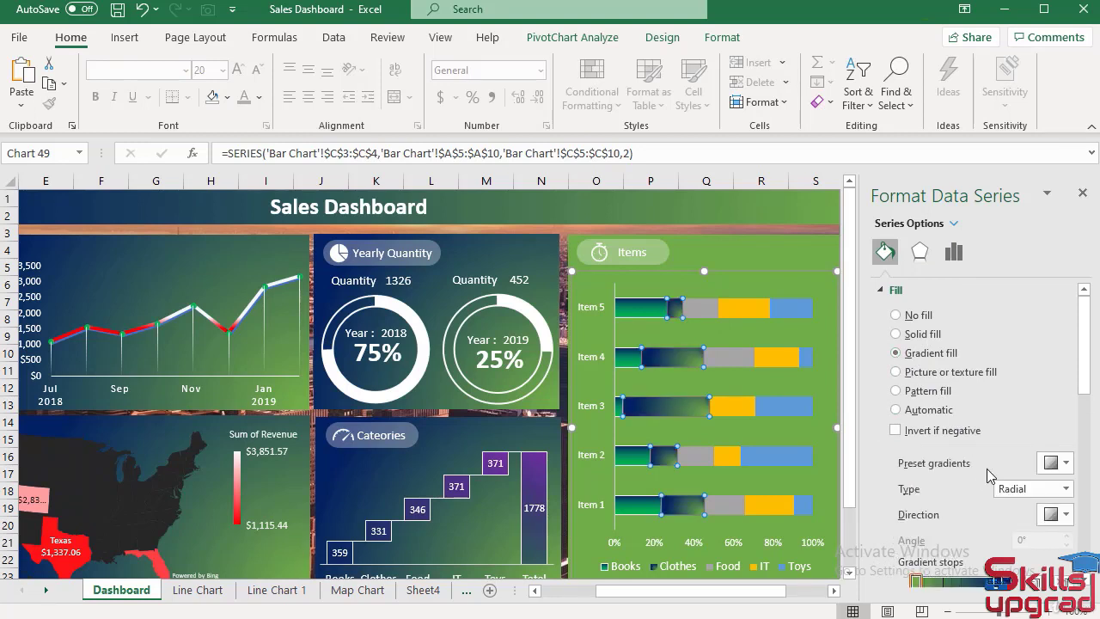
- Color the Clothes gradient's stop at 3% gold and its stop at 87% dark blue
scroll(989, 476, "down", 2)
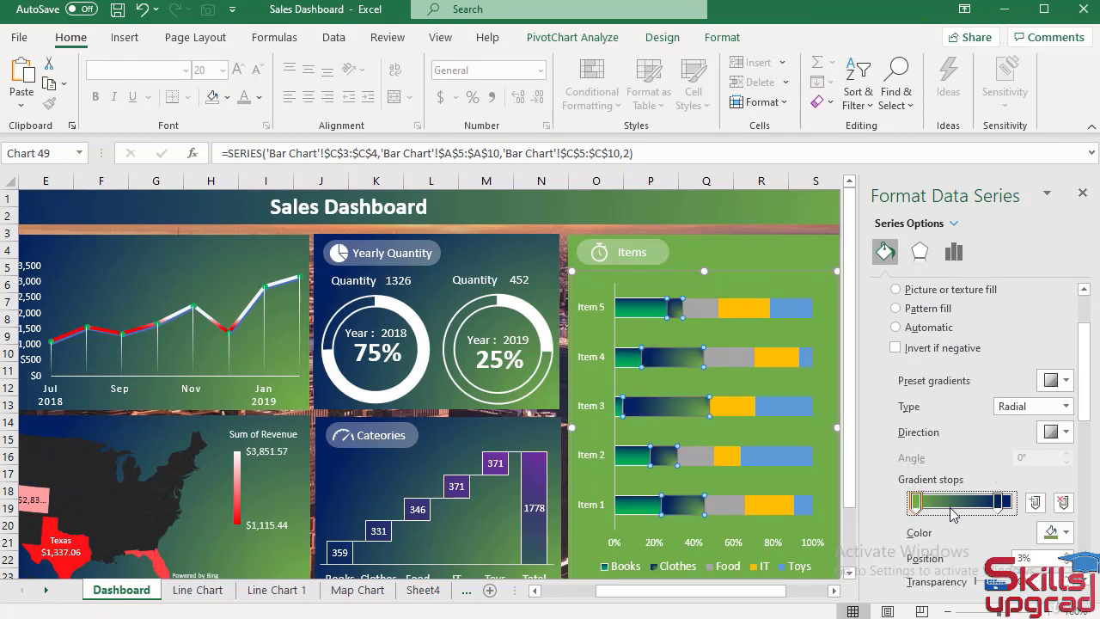
left_click(1066, 533)
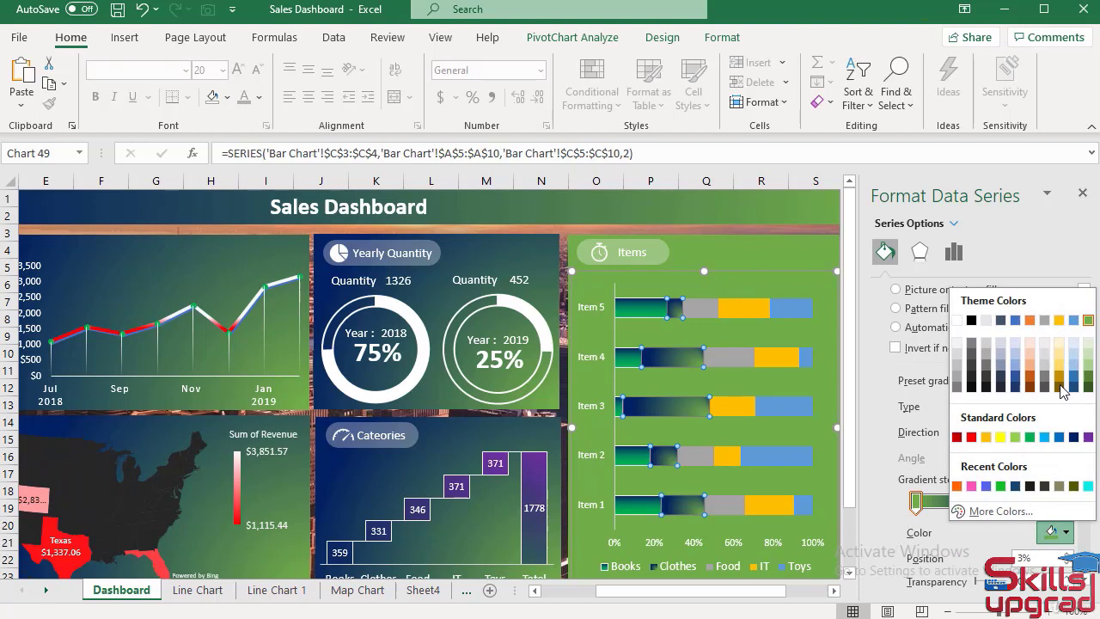
left_click(1059, 322)
left_click(1002, 502)
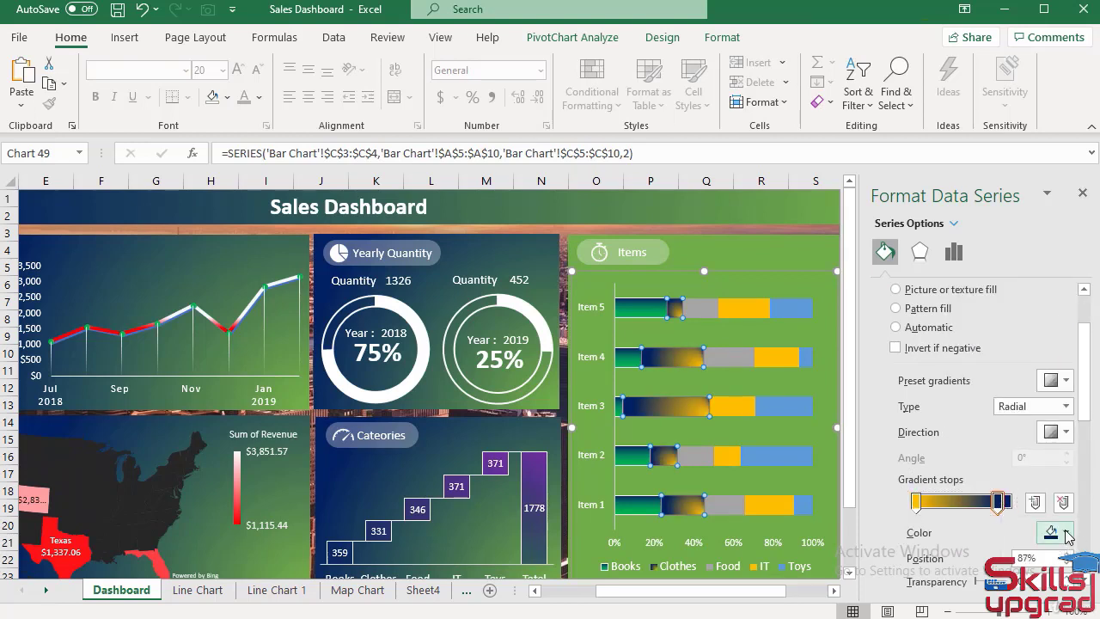
left_click(1065, 533)
left_click(1074, 438)
- Change the Clothes series' gradient type to Linear and set its angle to 90°
left_click(1068, 412)
left_click(1014, 421)
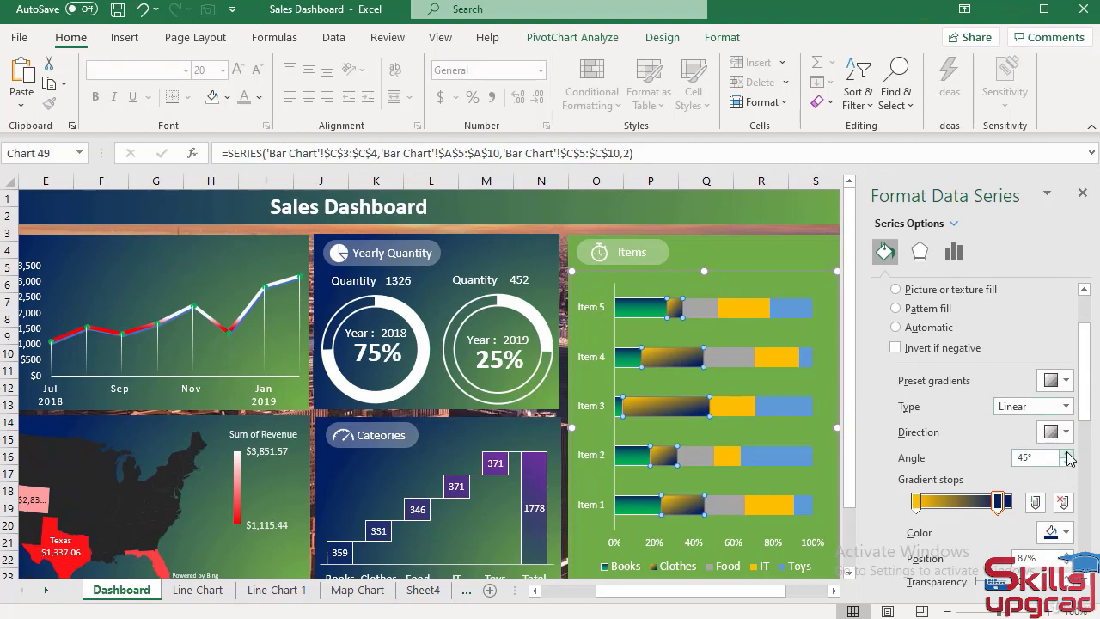
left_click_drag(1068, 455, 1069, 455)
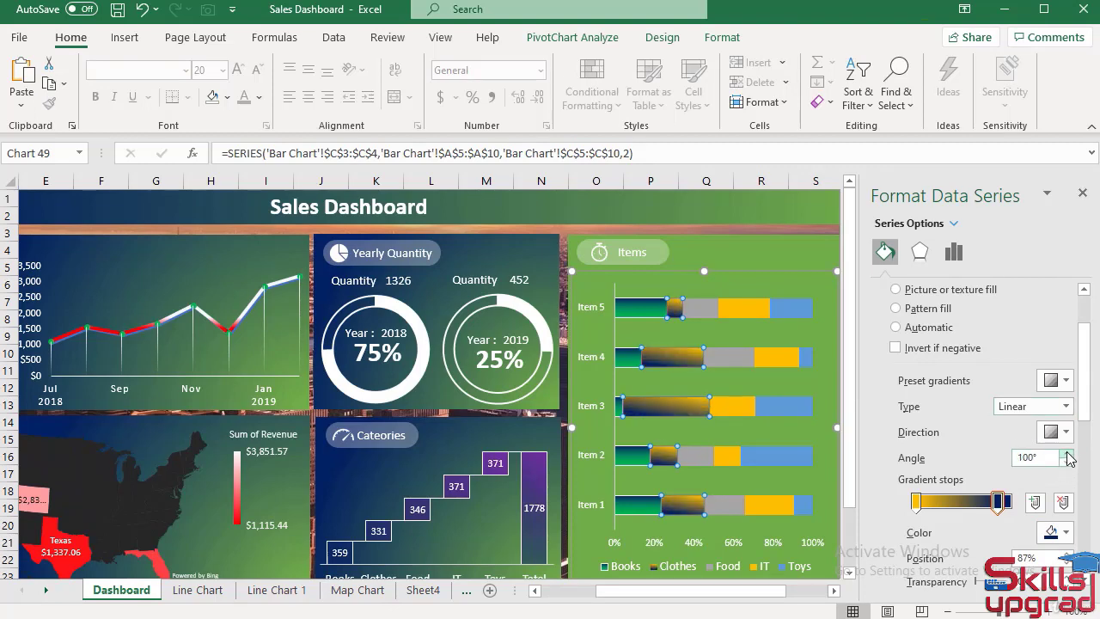
left_click(1068, 462)
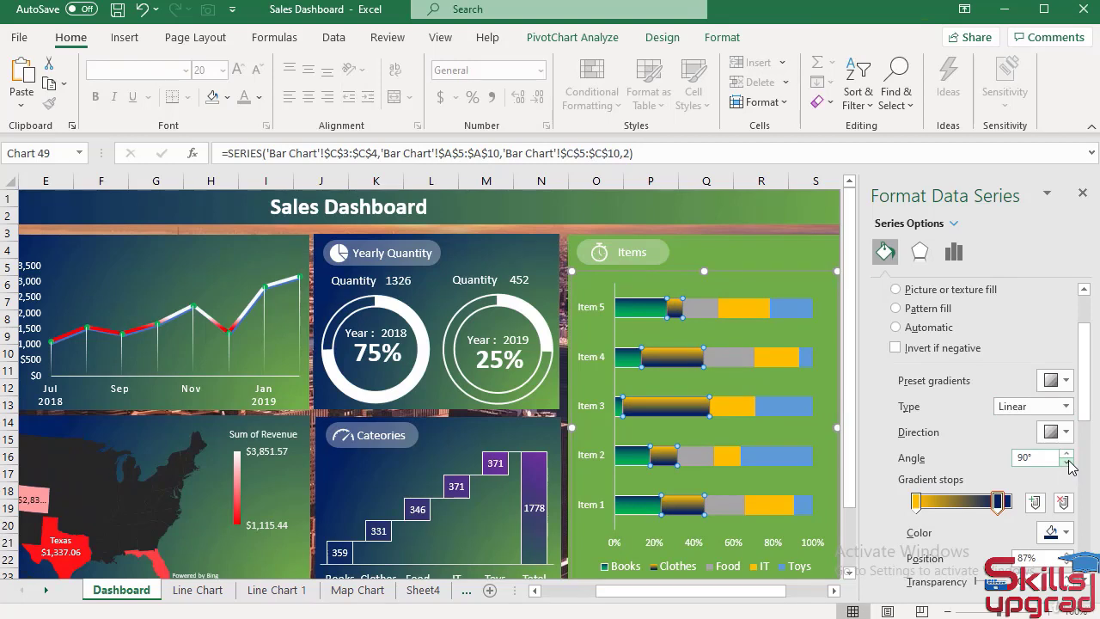
- Apply a gradient fill to the Food series in the Items chart
left_click(702, 311)
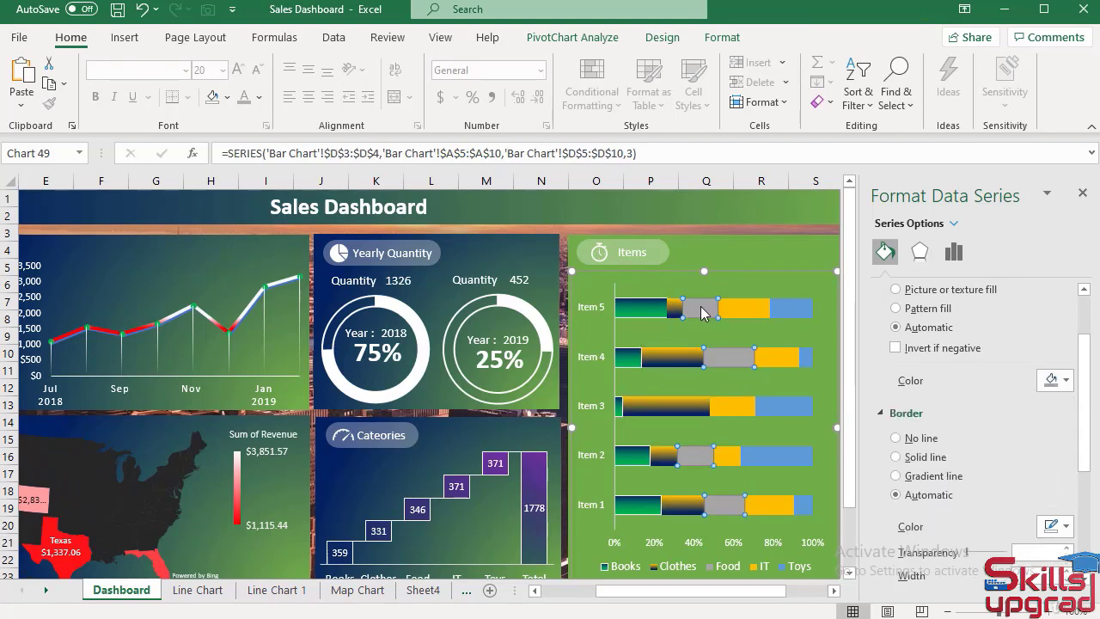
scroll(910, 353, "up", 3)
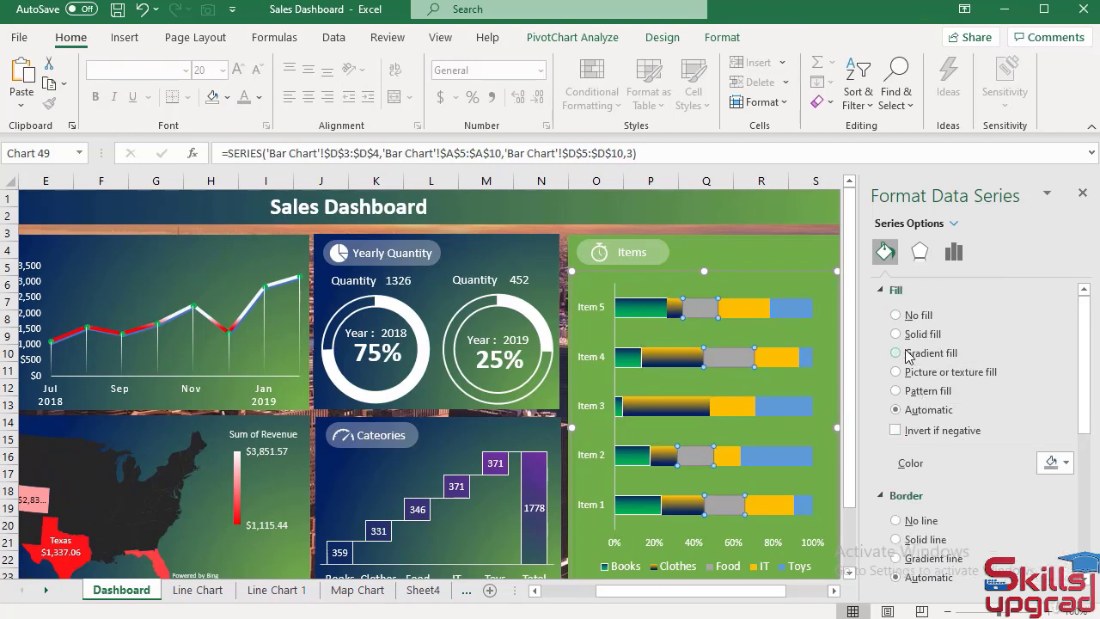
left_click(897, 353)
scroll(941, 378, "down", 2)
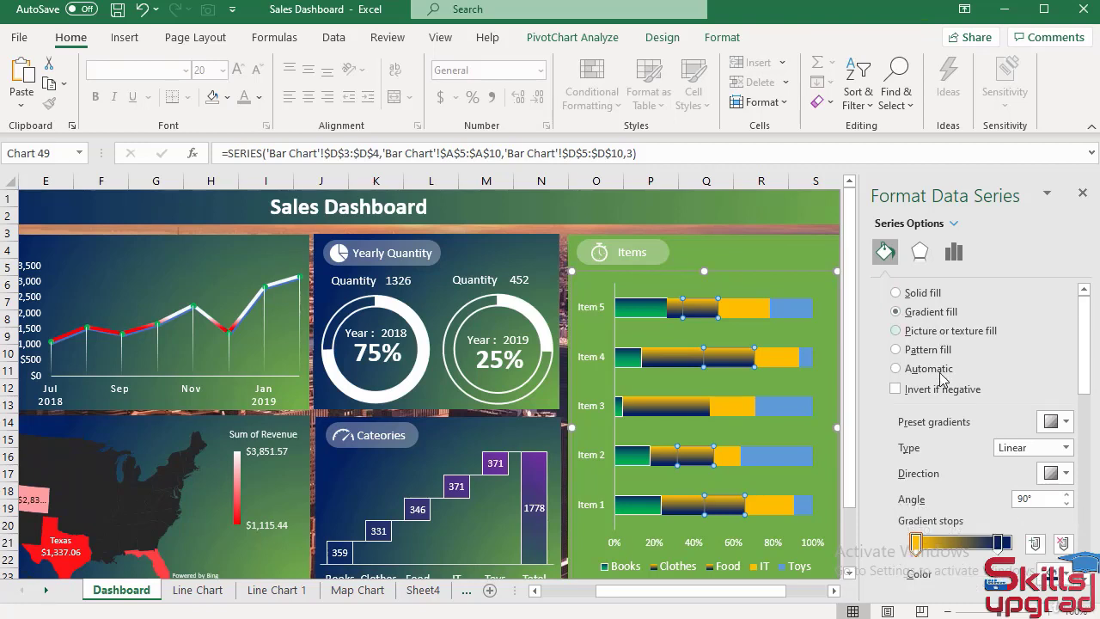
scroll(940, 378, "up", 2)
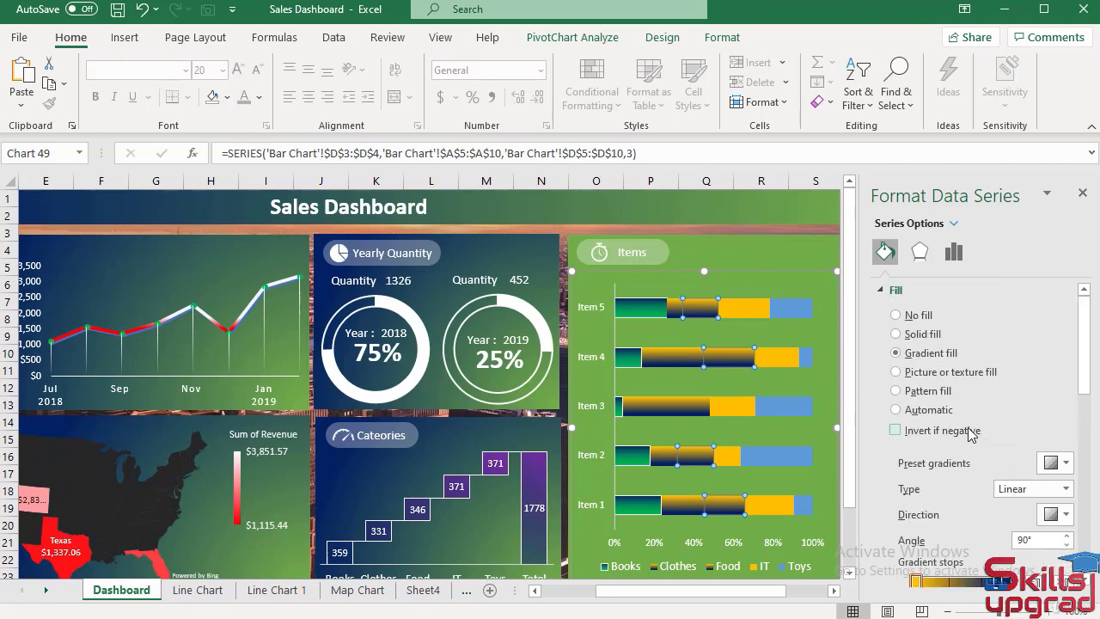
- Color the Food gradient's first stop white and its stop at 87% orange
scroll(969, 434, "down", 1)
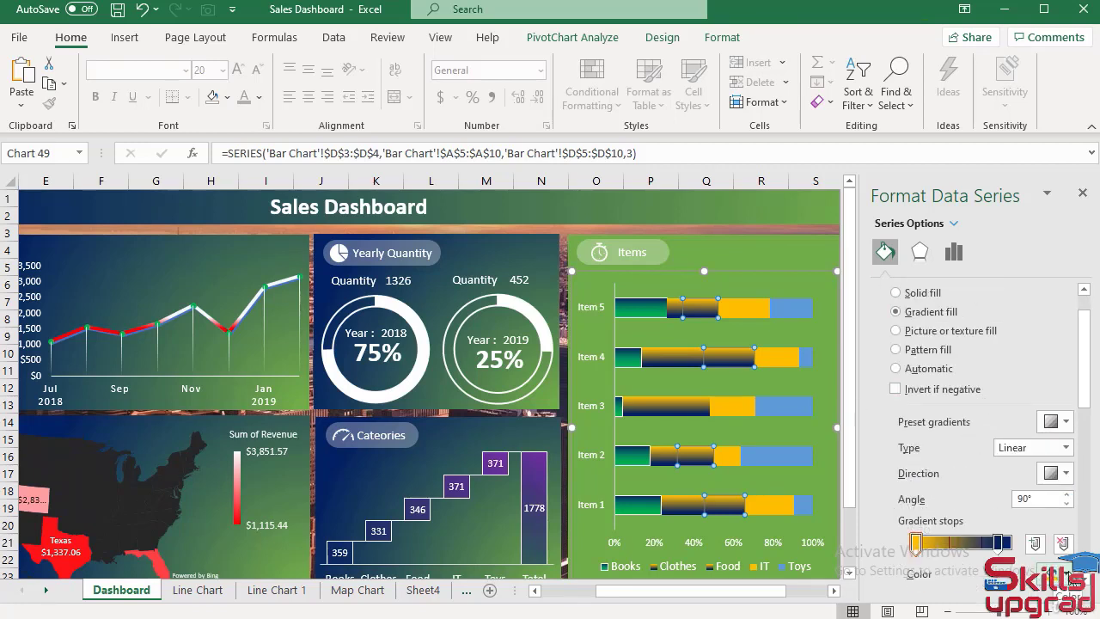
left_click(1064, 574)
left_click(956, 361)
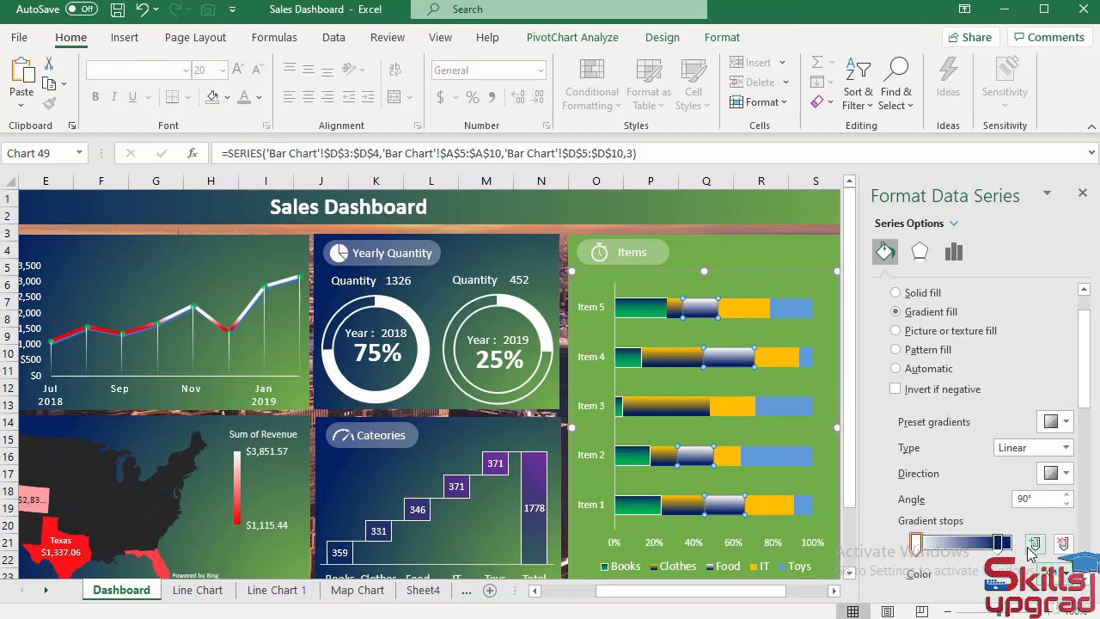
left_click(998, 543)
left_click(1065, 575)
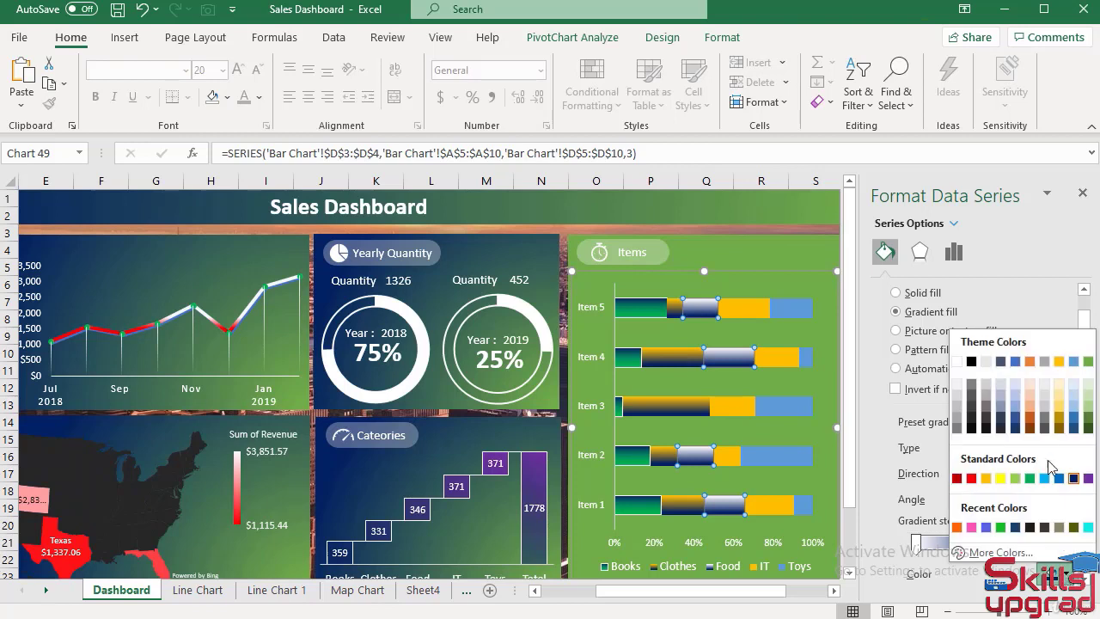
left_click(1030, 364)
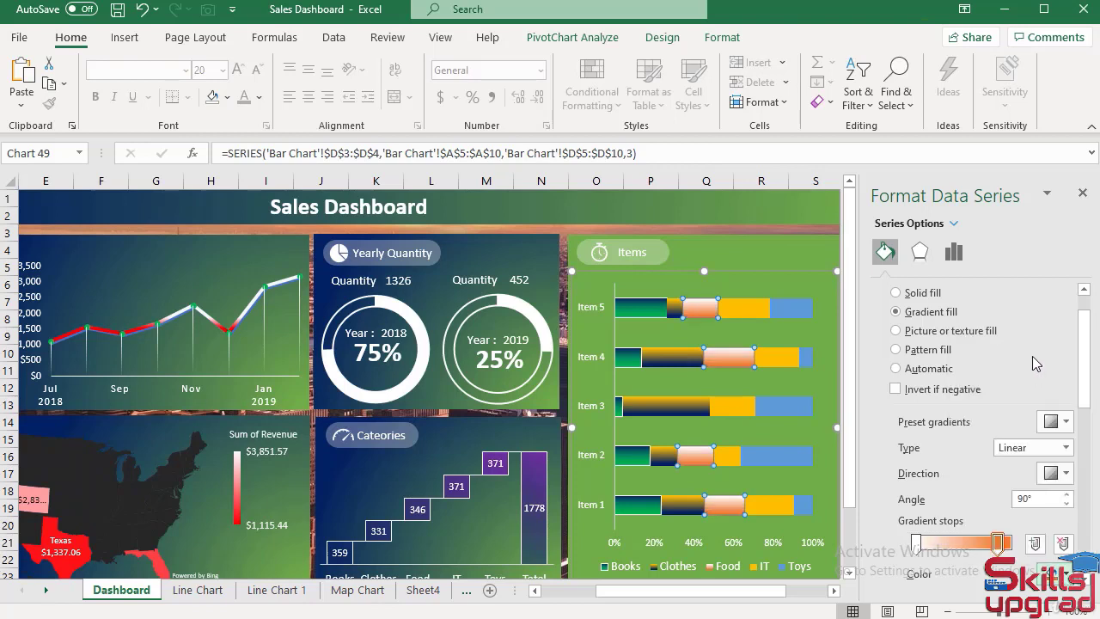
- Give the Food series in the Items chart a solid white border line
scroll(992, 433, "down", 3)
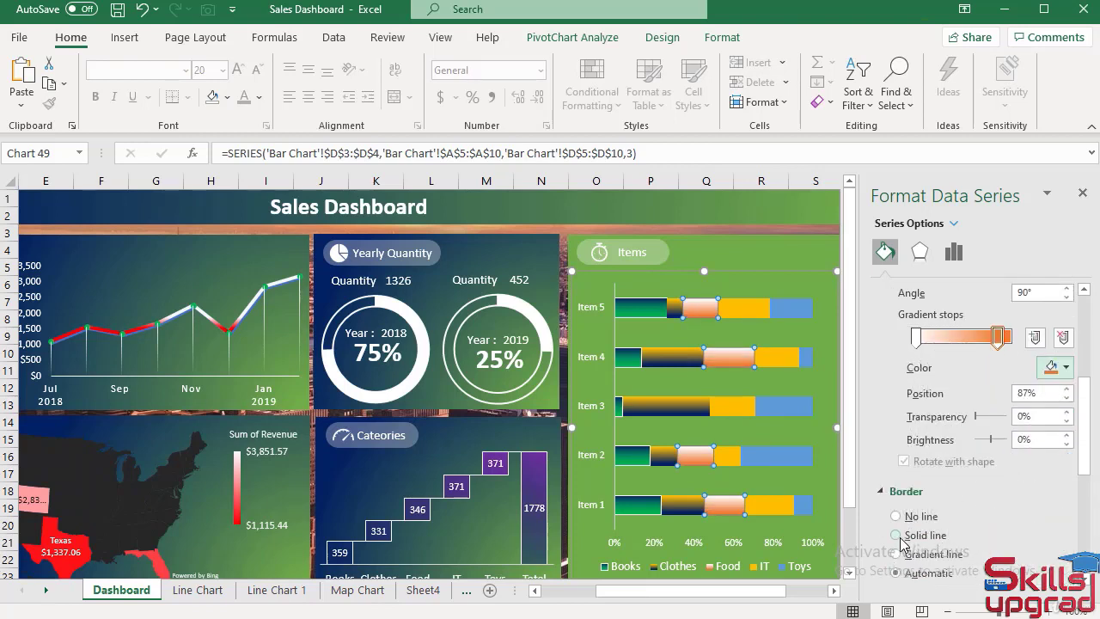
left_click(903, 540)
scroll(1019, 531, "down", 2)
left_click(1055, 522)
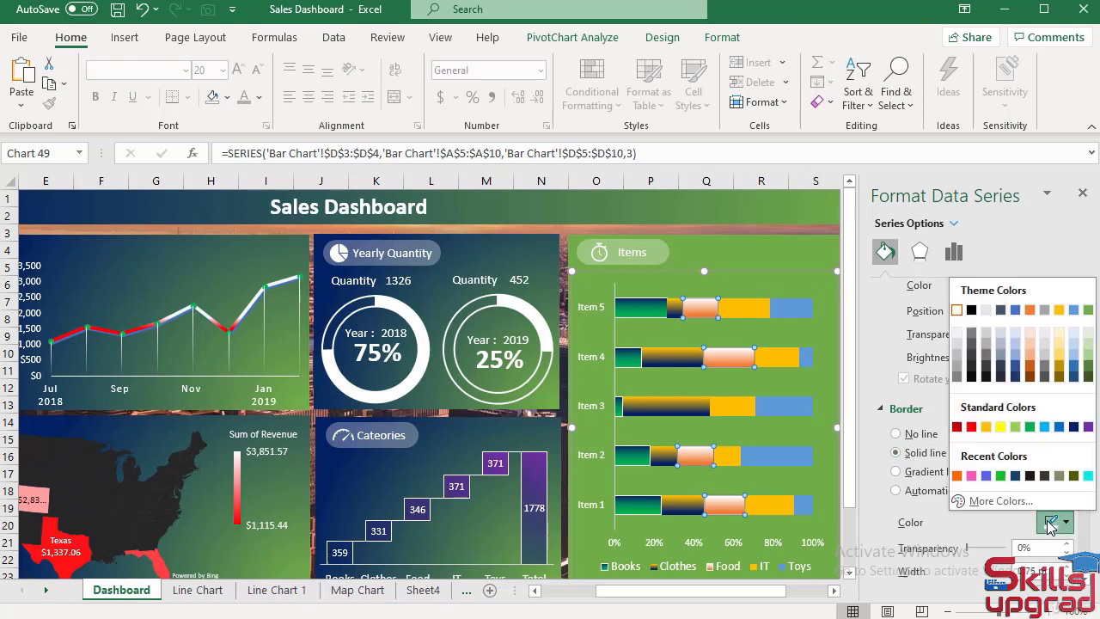
left_click(957, 311)
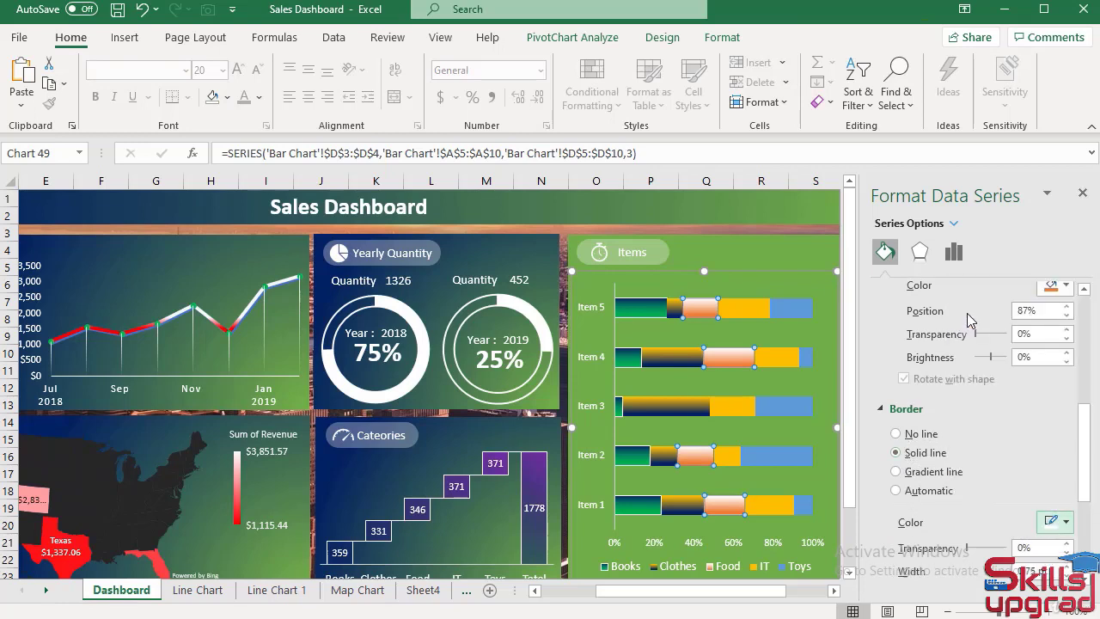
- Give the Clothes series in the Items chart a solid white border line
left_click(677, 313)
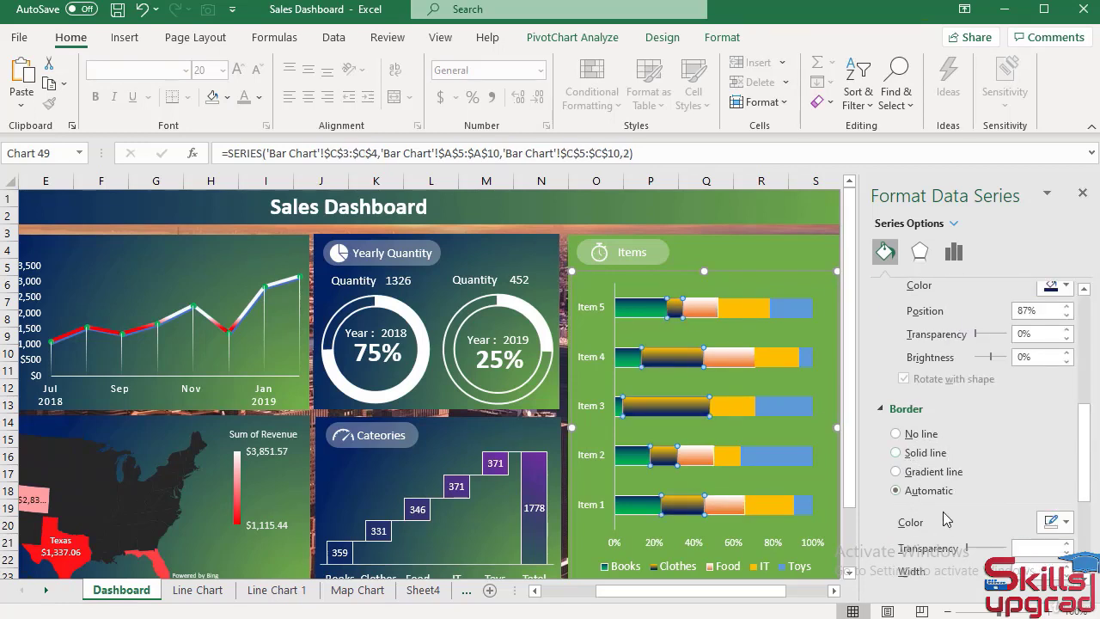
left_click(898, 456)
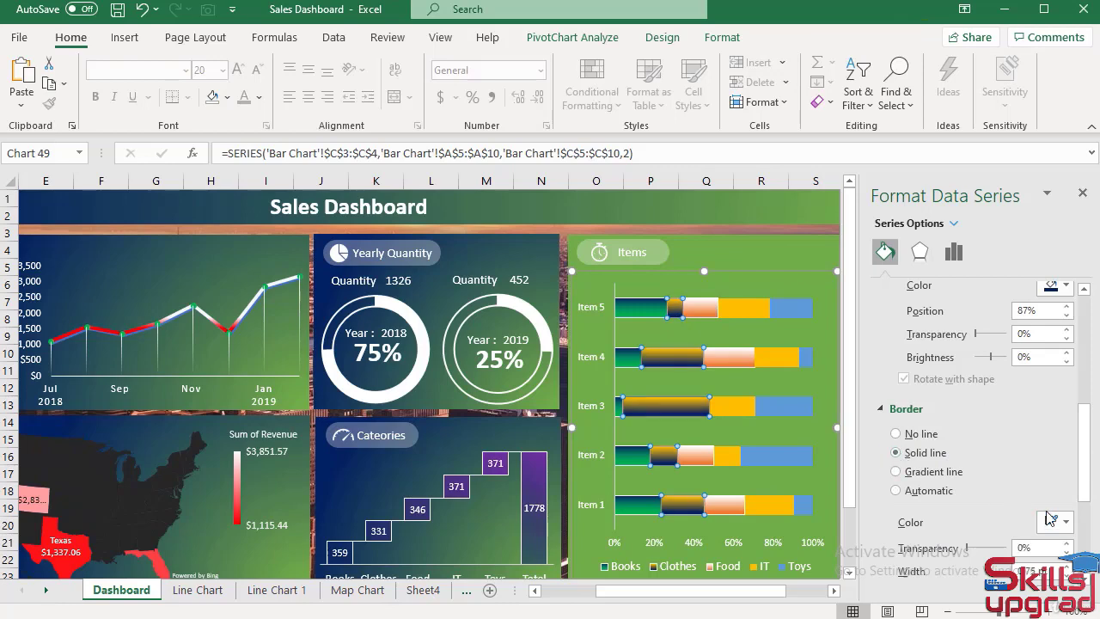
left_click(1058, 522)
left_click(959, 314)
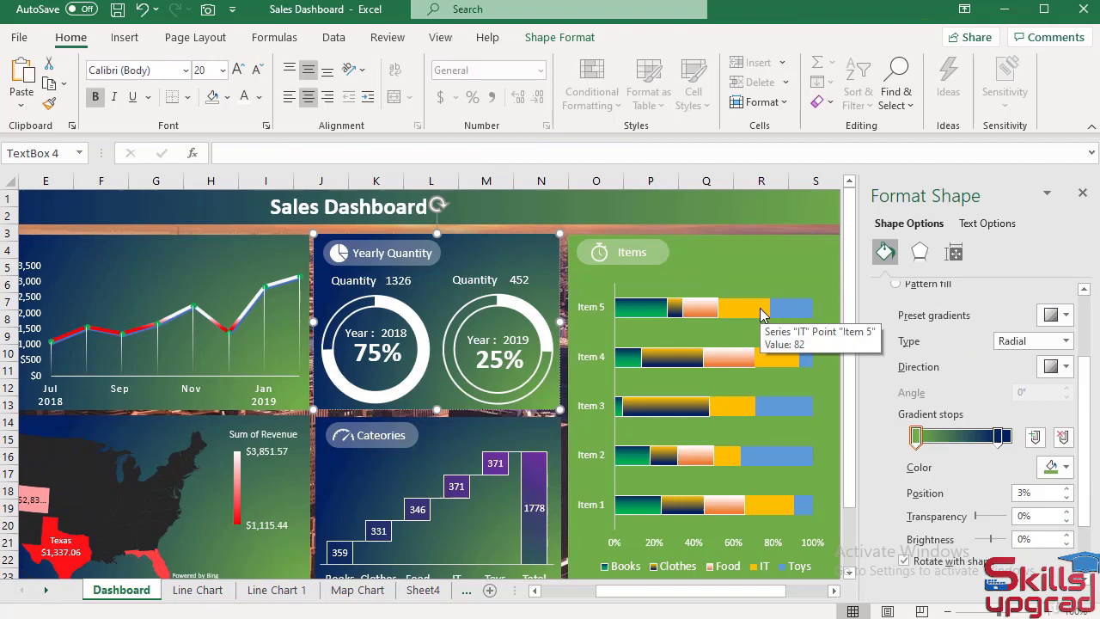
- Apply a gradient fill to the IT series in the Items chart
left_click(760, 316)
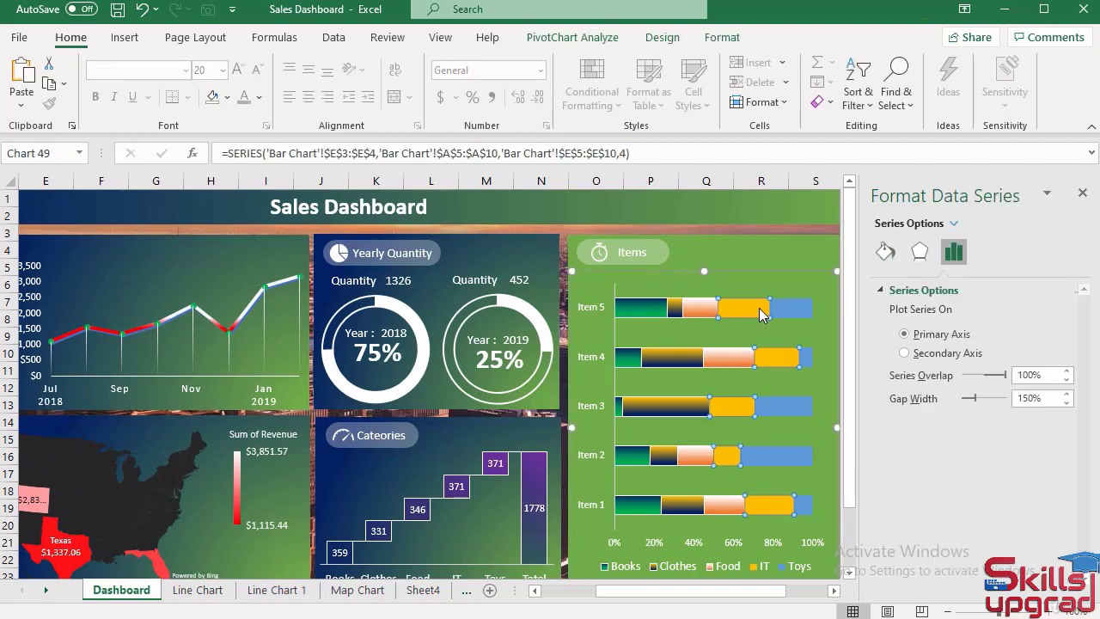
left_click(886, 251)
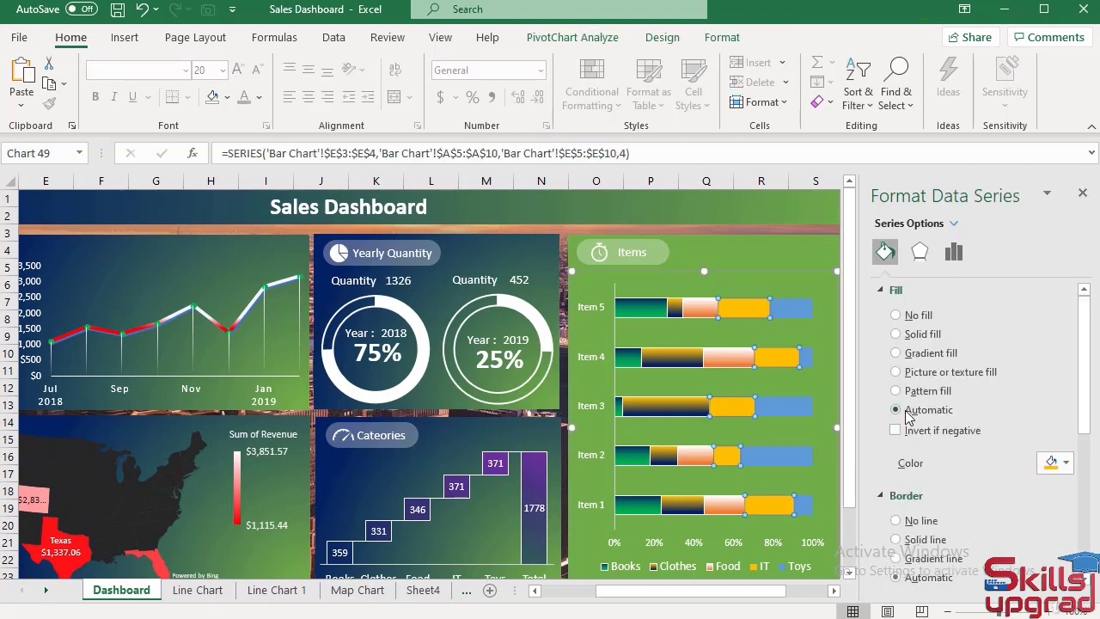
left_click(897, 353)
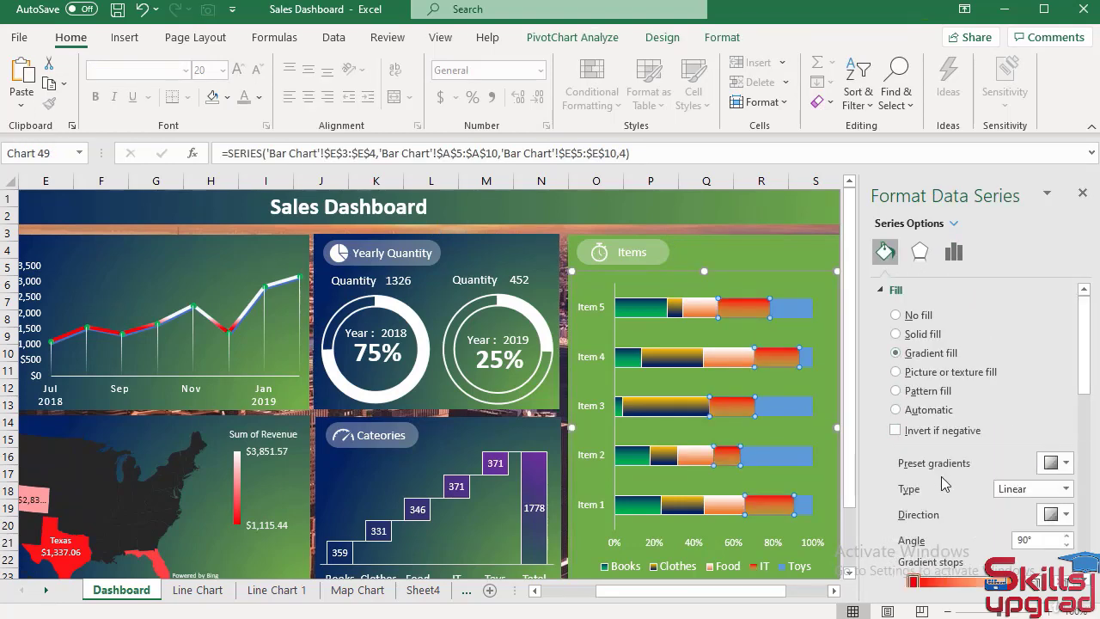
scroll(957, 528, "down", 2)
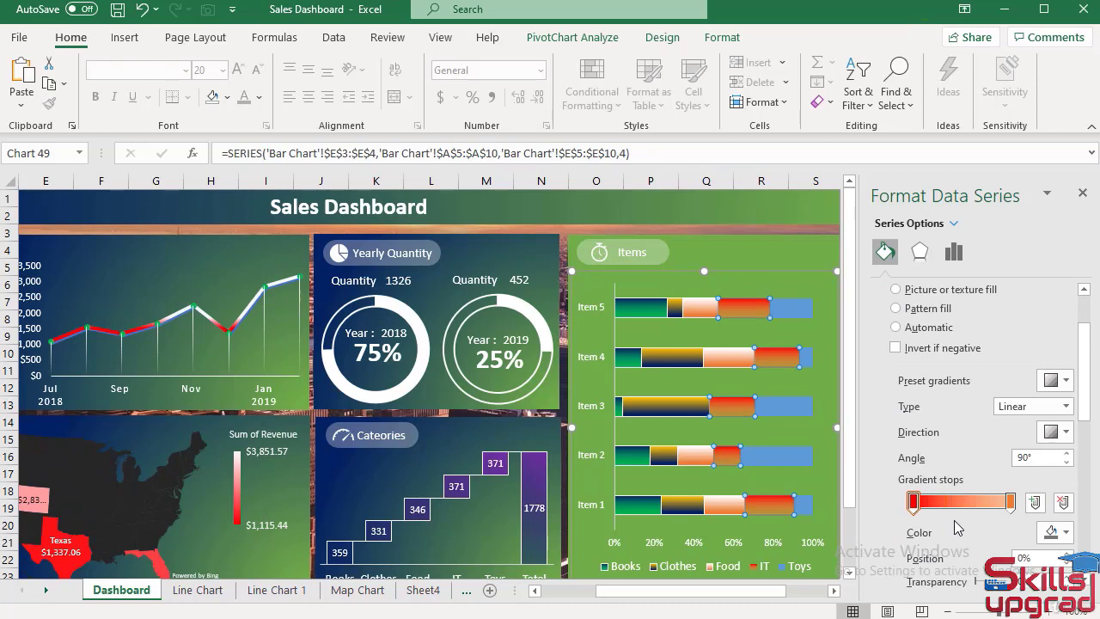
- Color the IT gradient's stop at 0% red and its stop at 100% orange
left_click(914, 501)
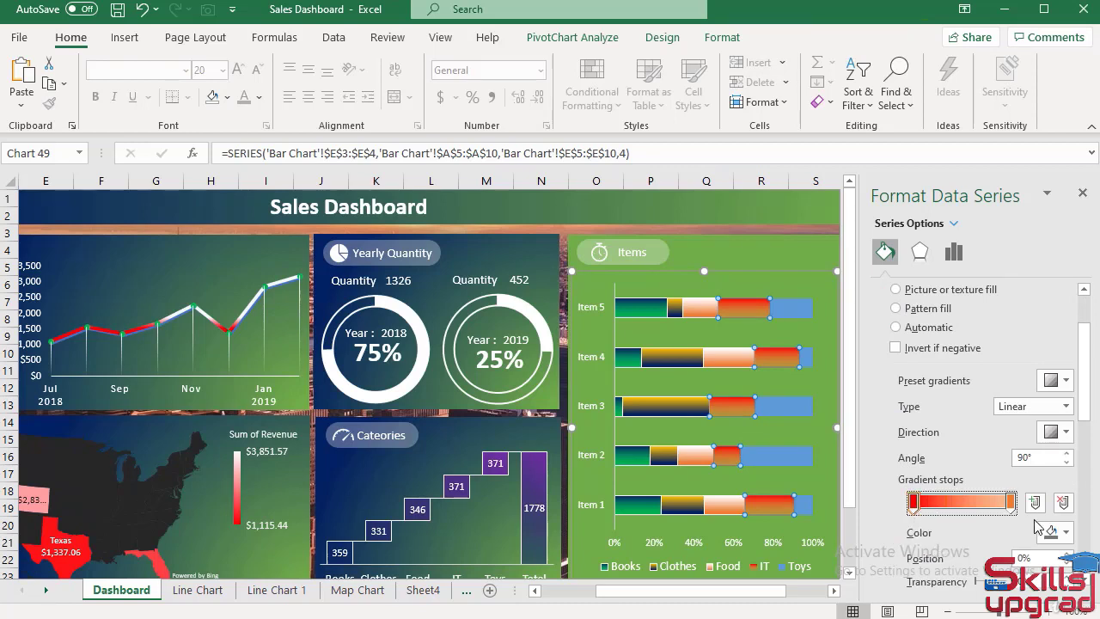
left_click(1057, 532)
left_click(975, 440)
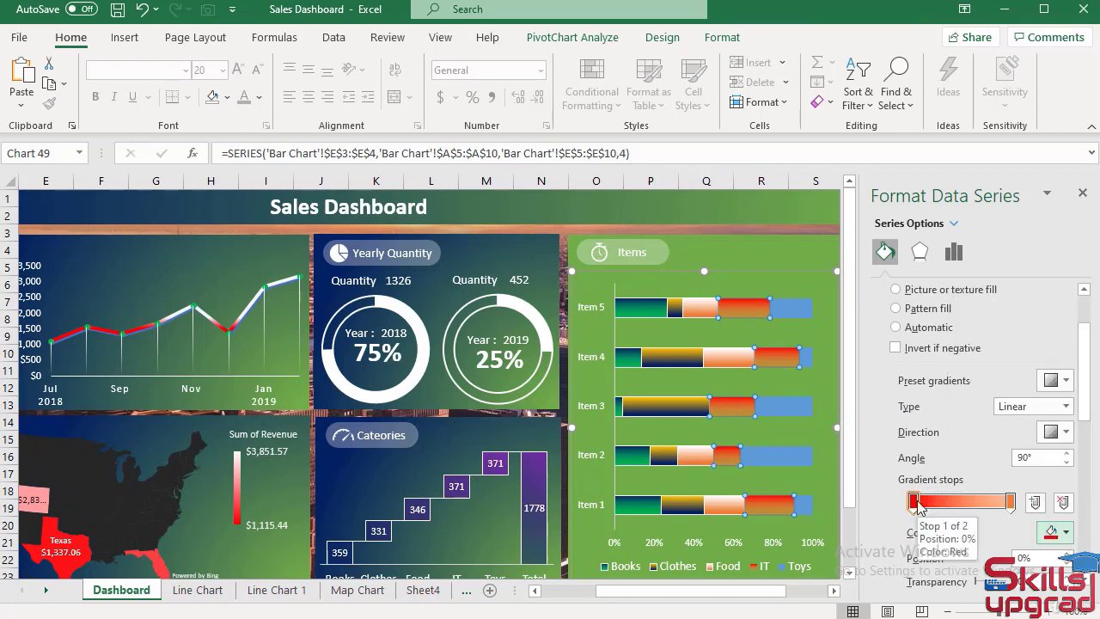
left_click(1011, 501)
left_click(1059, 533)
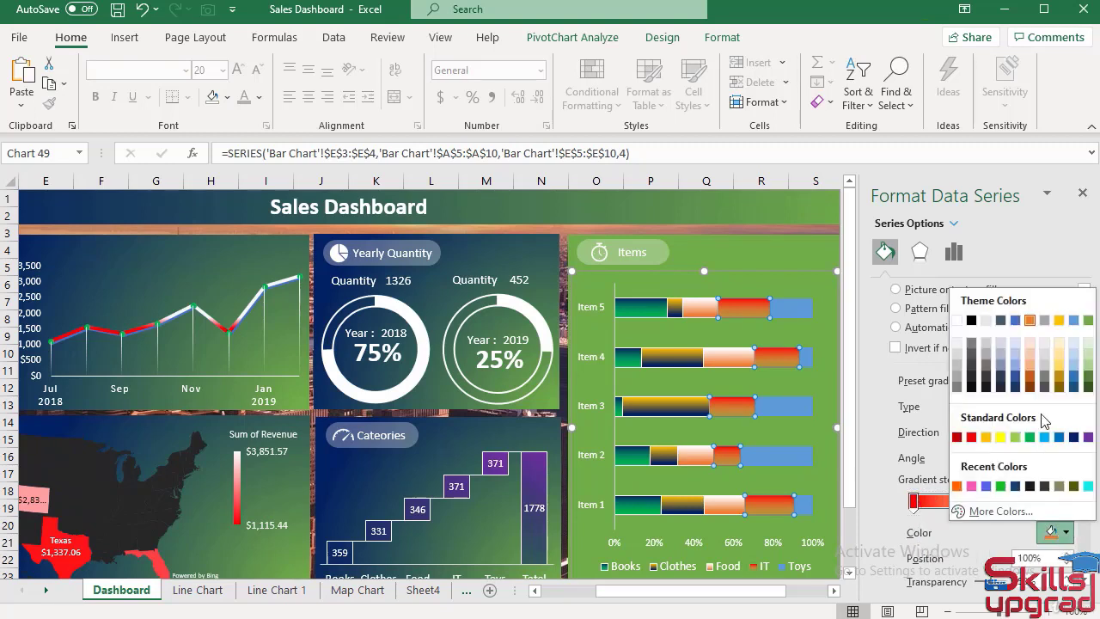
left_click(1030, 321)
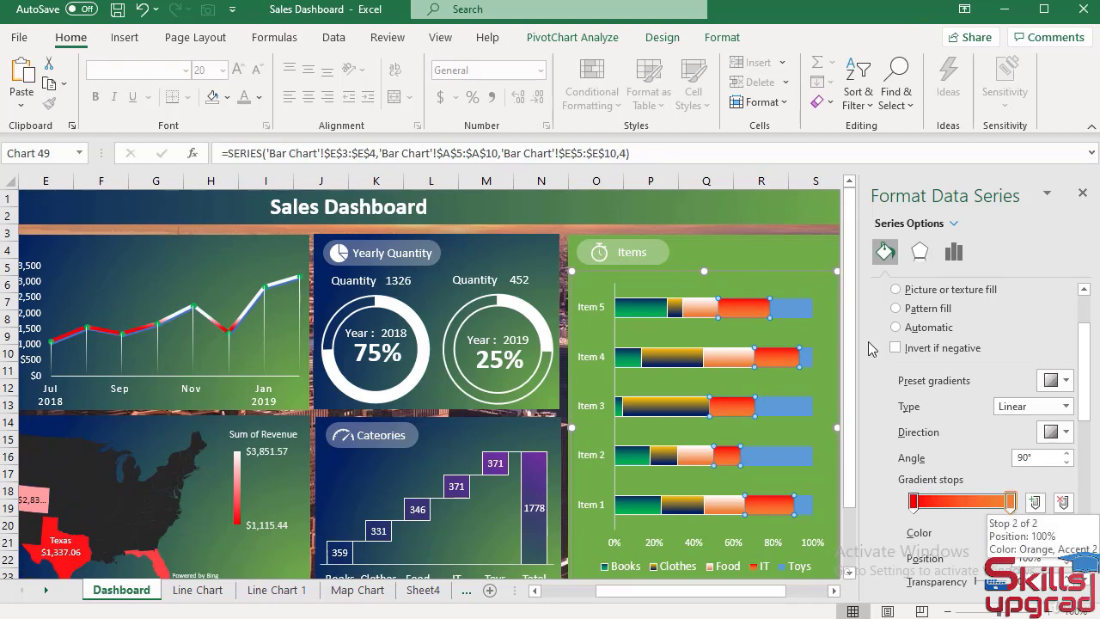
- Set the IT series' solid border line in the Items chart to white
left_click(805, 311)
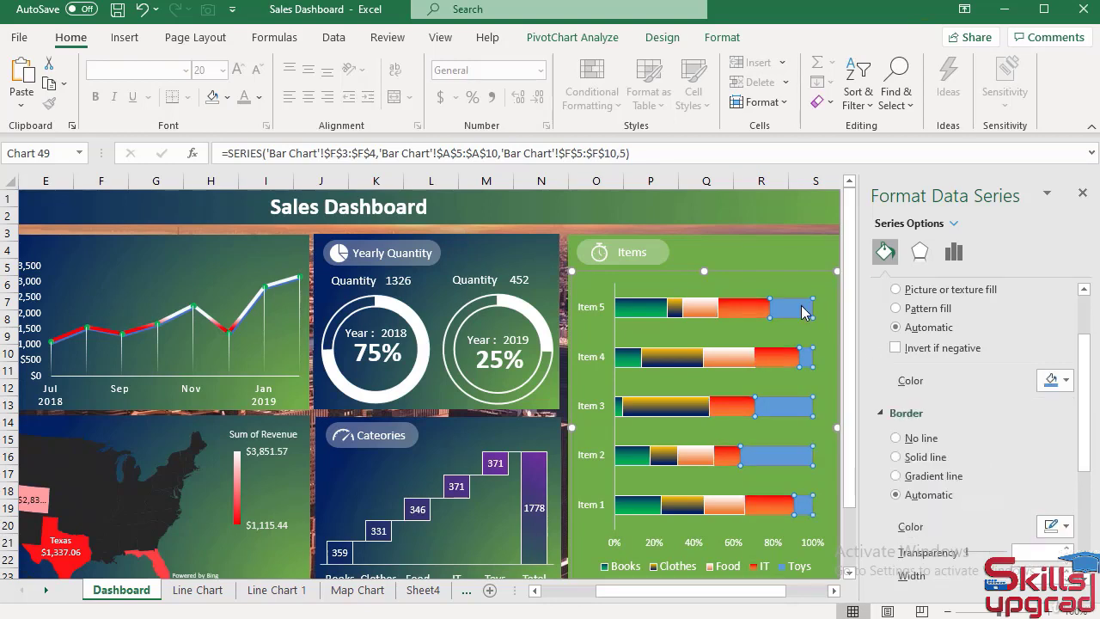
left_click(745, 306)
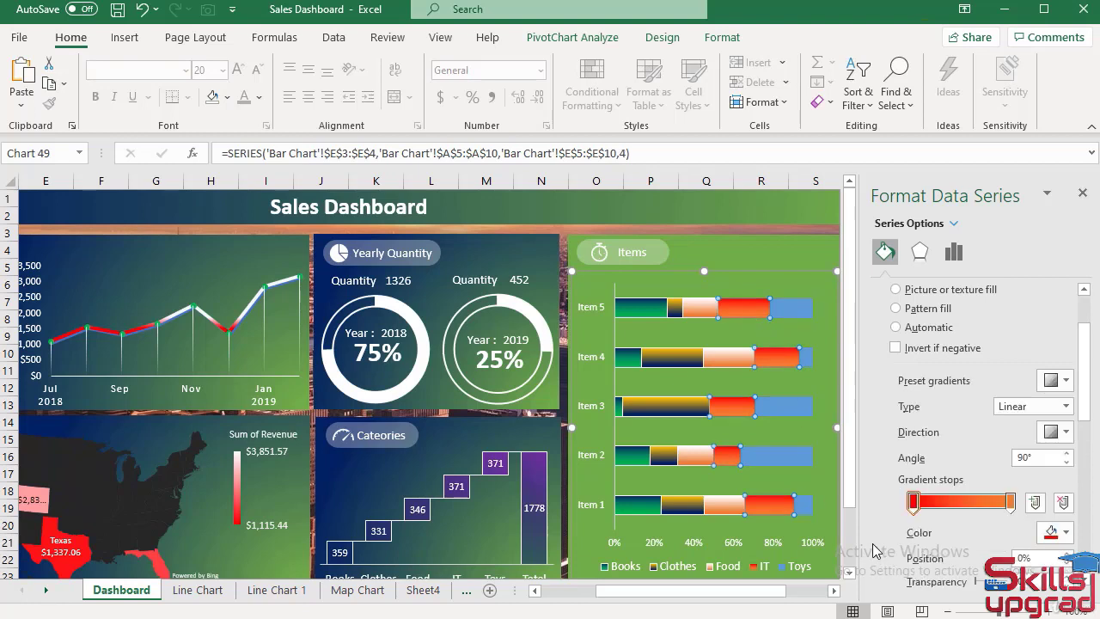
scroll(881, 550, "down", 3)
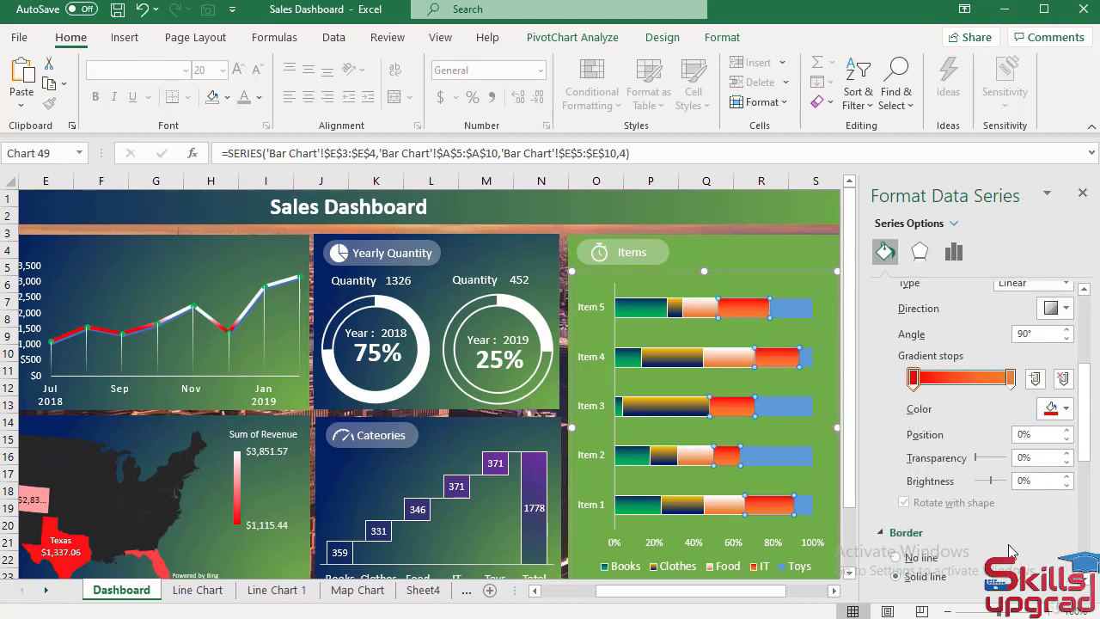
scroll(1012, 558, "down", 2)
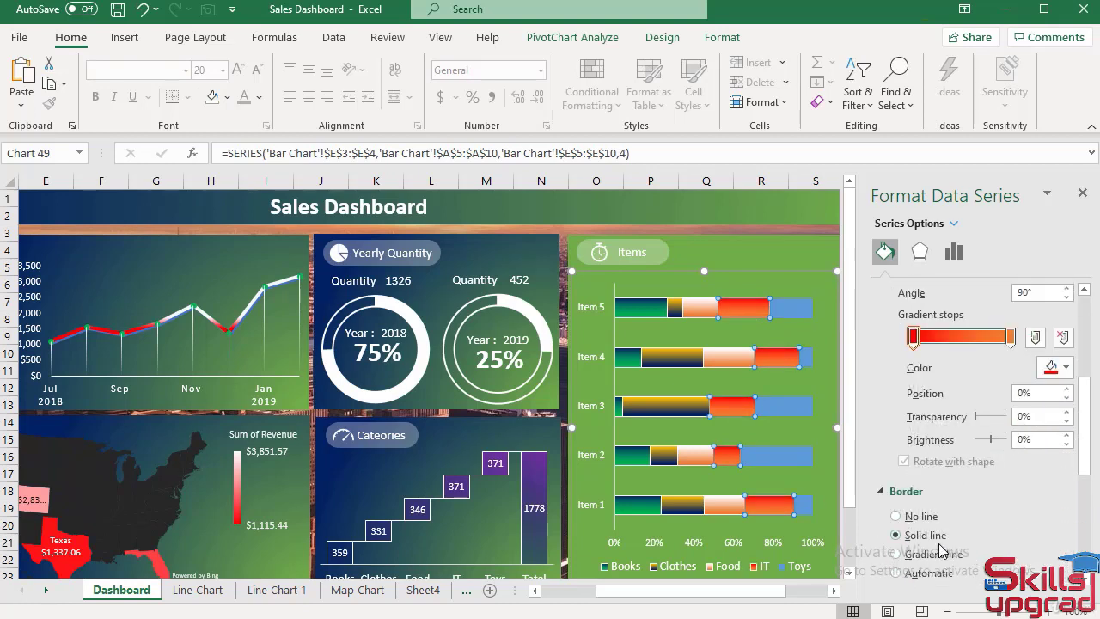
scroll(970, 561, "down", 2)
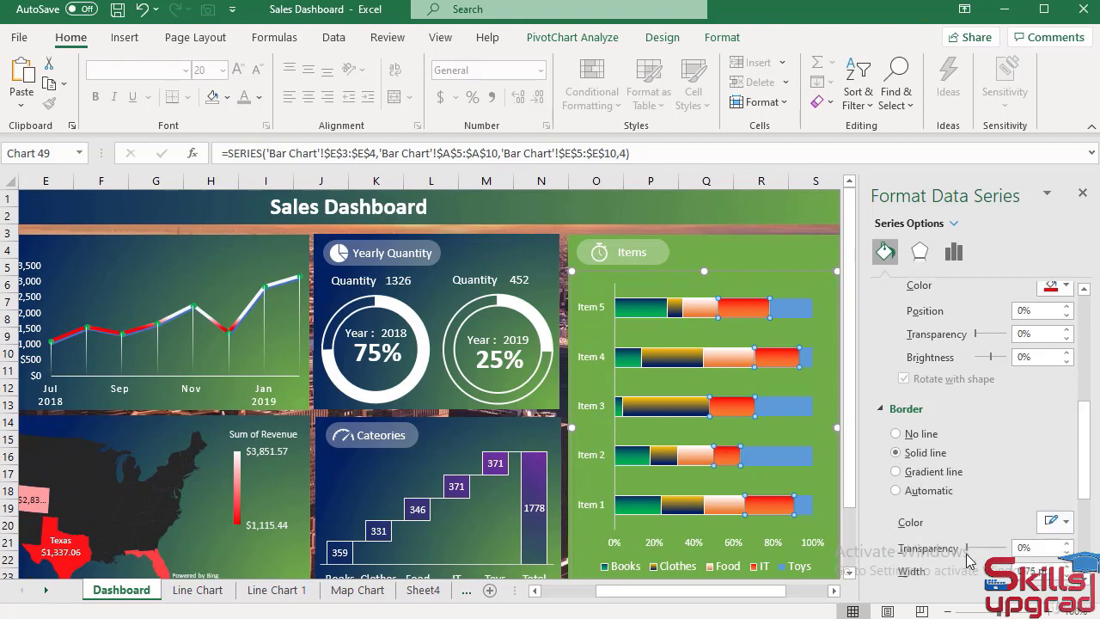
left_click(1051, 521)
left_click(958, 311)
- Apply a gradient fill to the Toys series in the Items chart
left_click(795, 311)
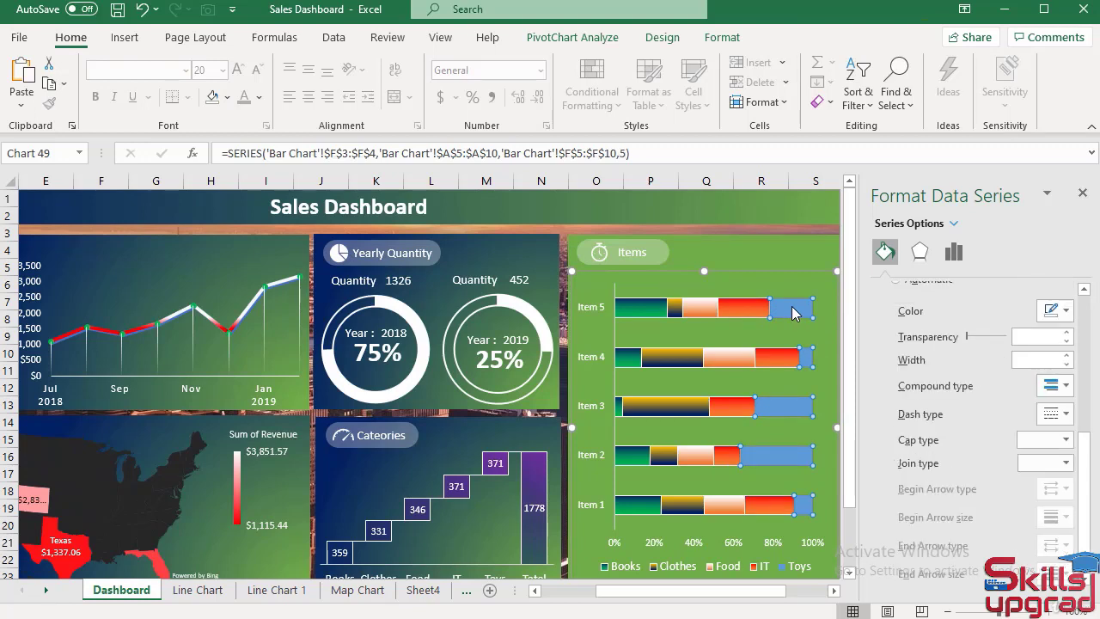
scroll(912, 334, "up", 5)
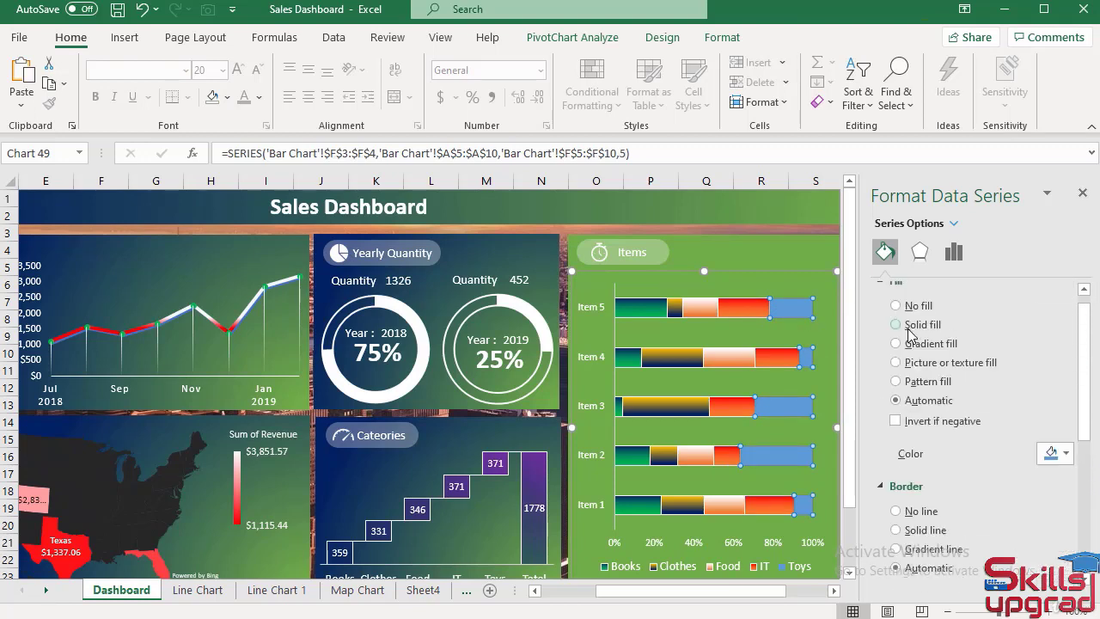
left_click(896, 344)
scroll(980, 513, "down", 2)
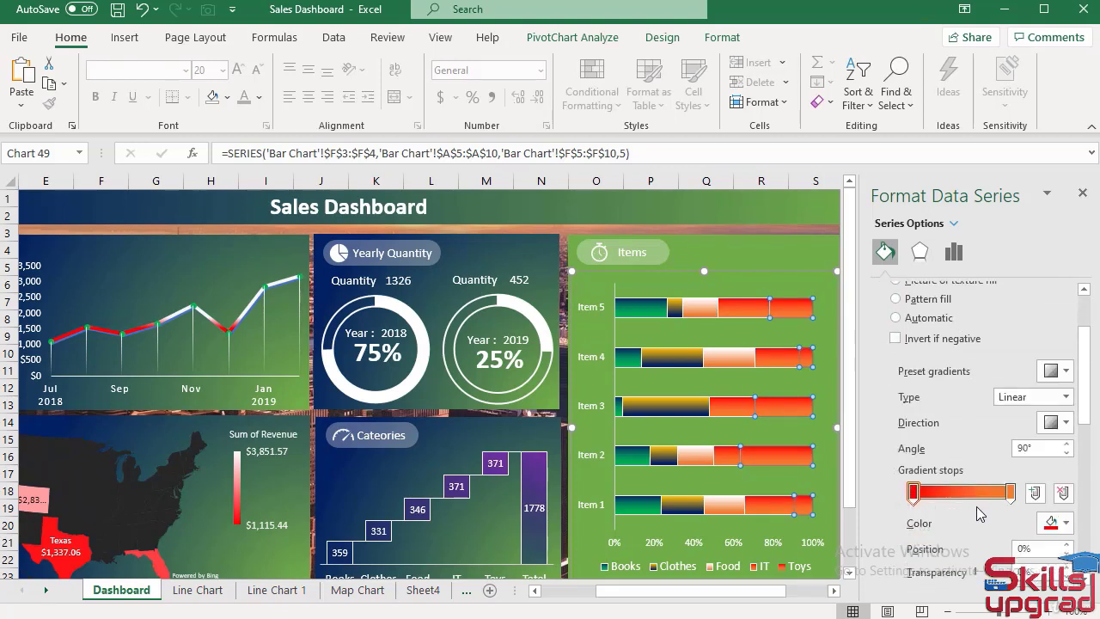
- Color the Toys gradient's stop at 0% light blue and its stop at 100% orange
left_click(913, 491)
left_click(1065, 524)
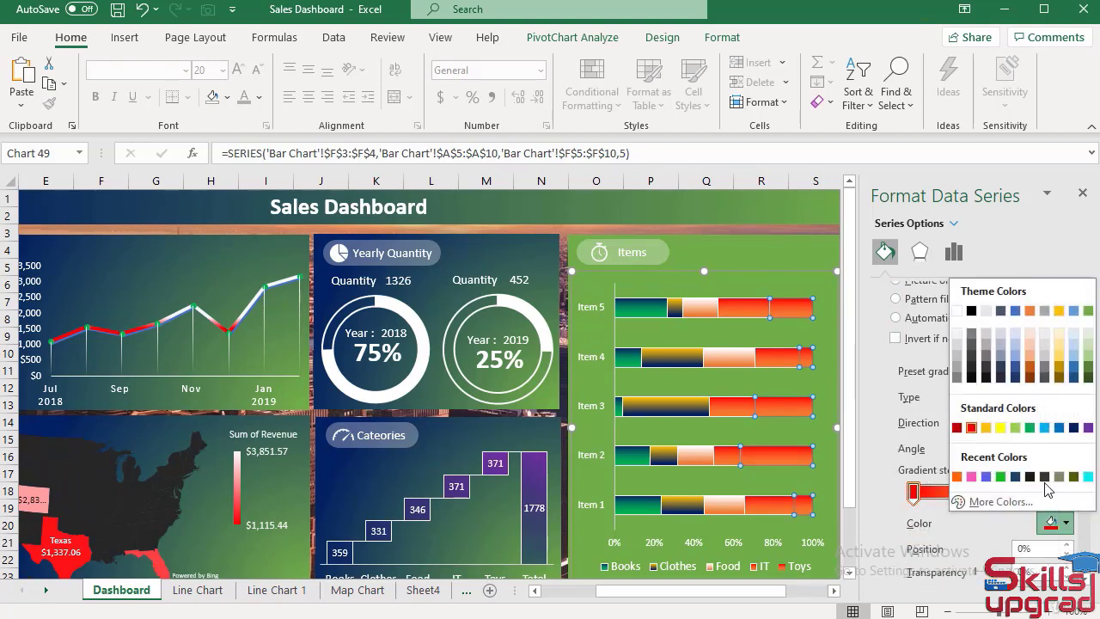
left_click(1044, 425)
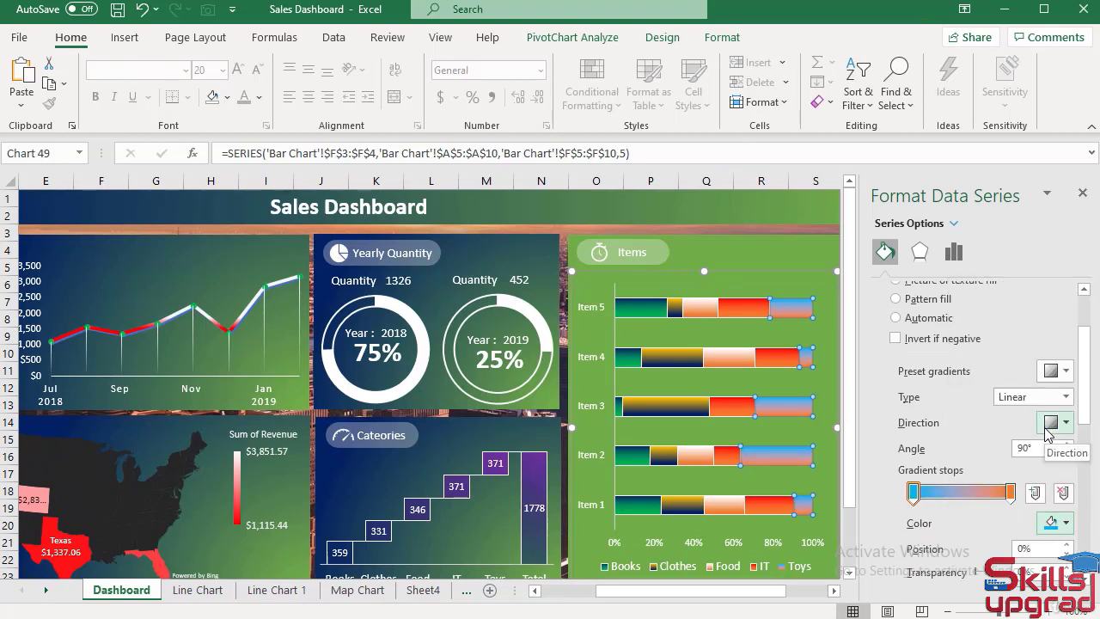
left_click(1011, 491)
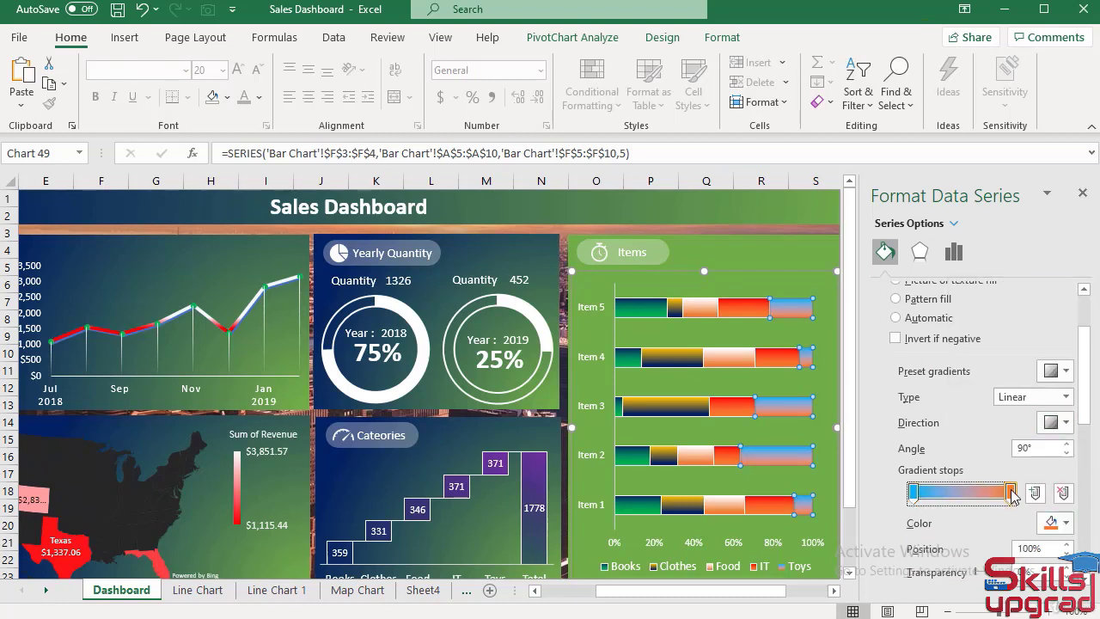
left_click(1066, 524)
left_click(1031, 310)
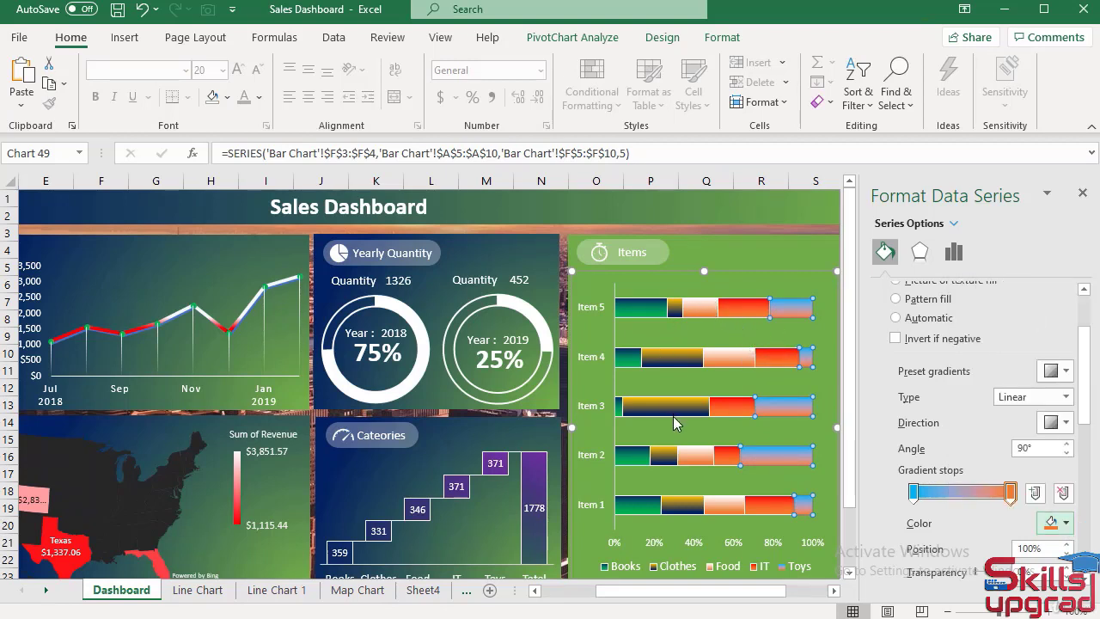
- Add primary major vertical gridlines to the Items chart
scroll(961, 394, "up", 3)
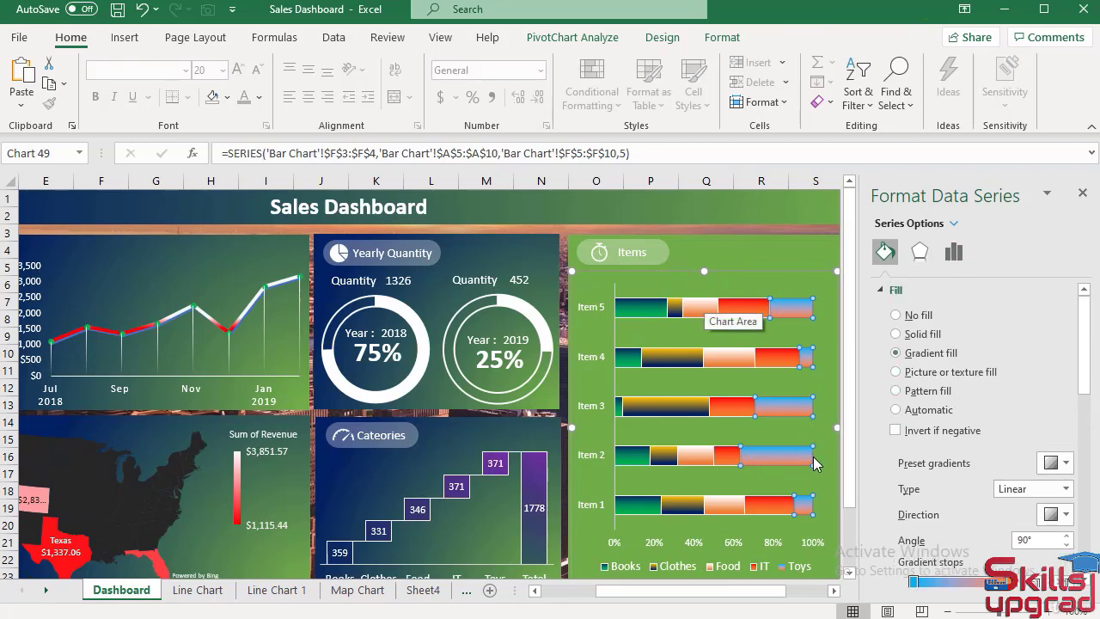
left_click(722, 39)
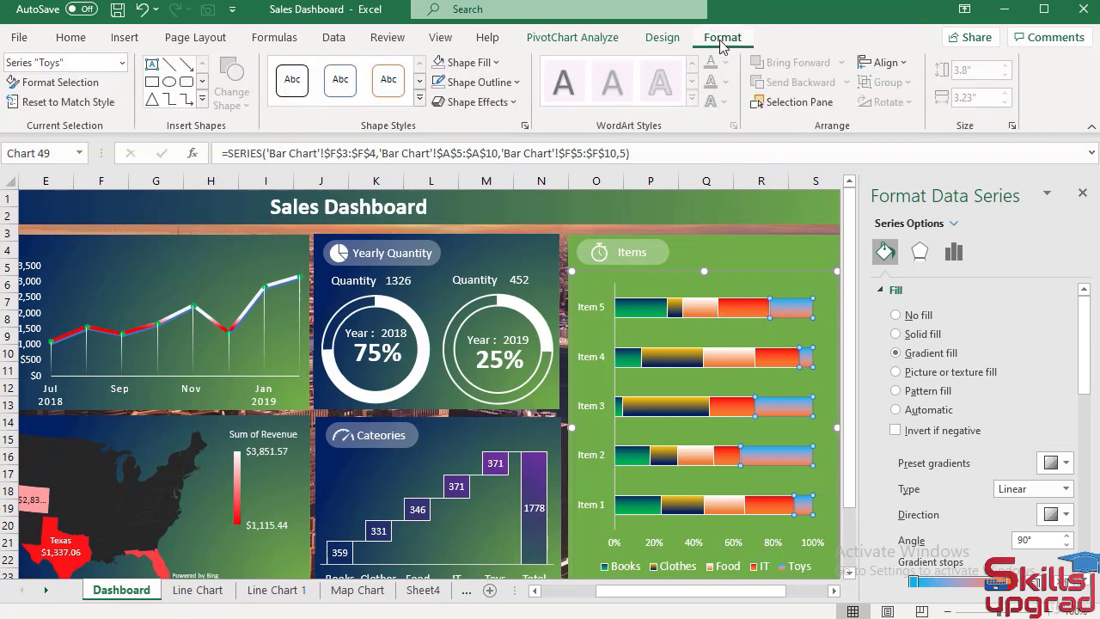
left_click(662, 39)
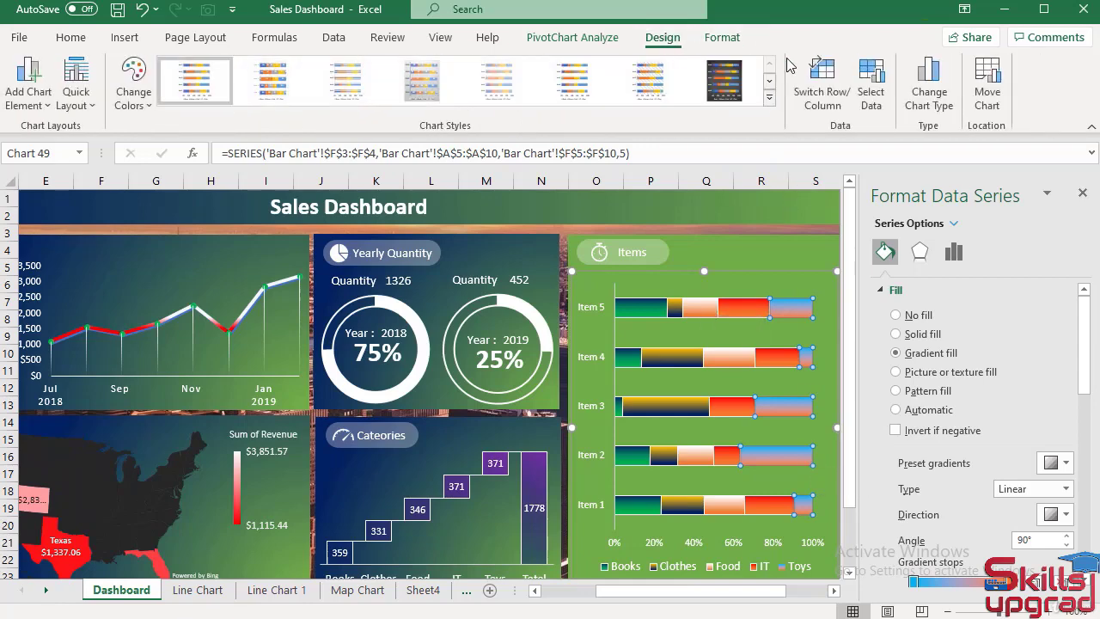
left_click(50, 106)
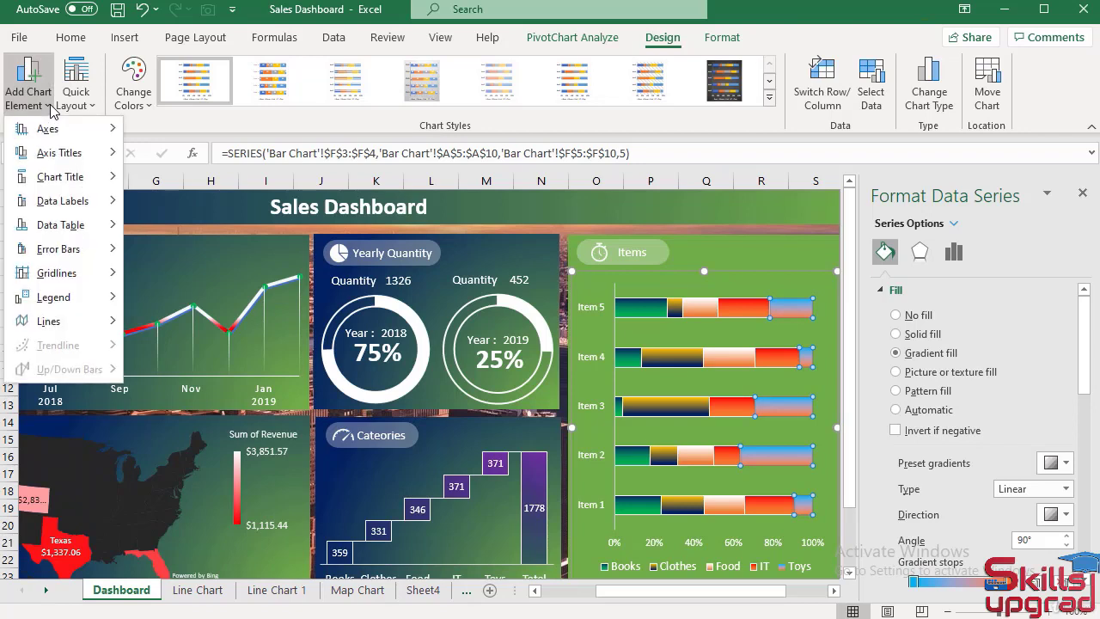
mouse_move(60, 135)
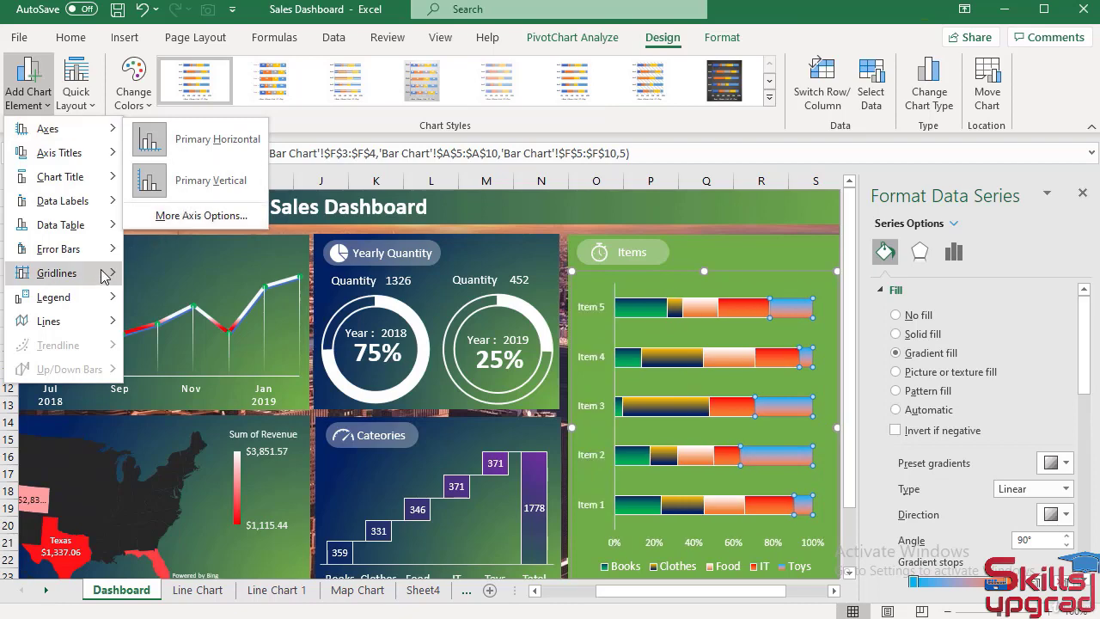
mouse_move(95, 283)
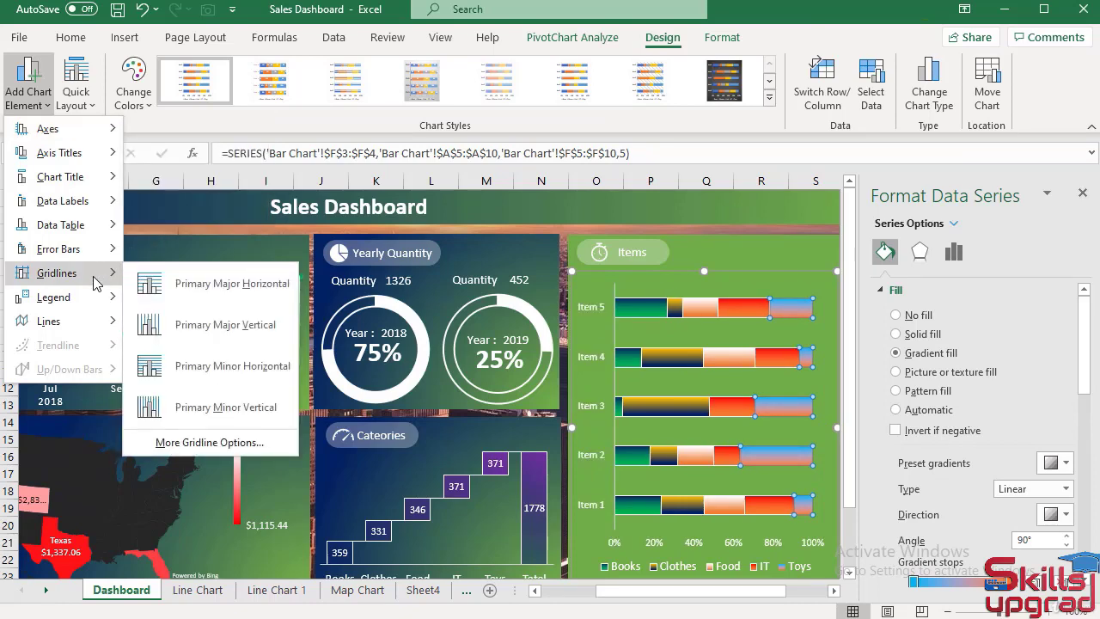
left_click(215, 331)
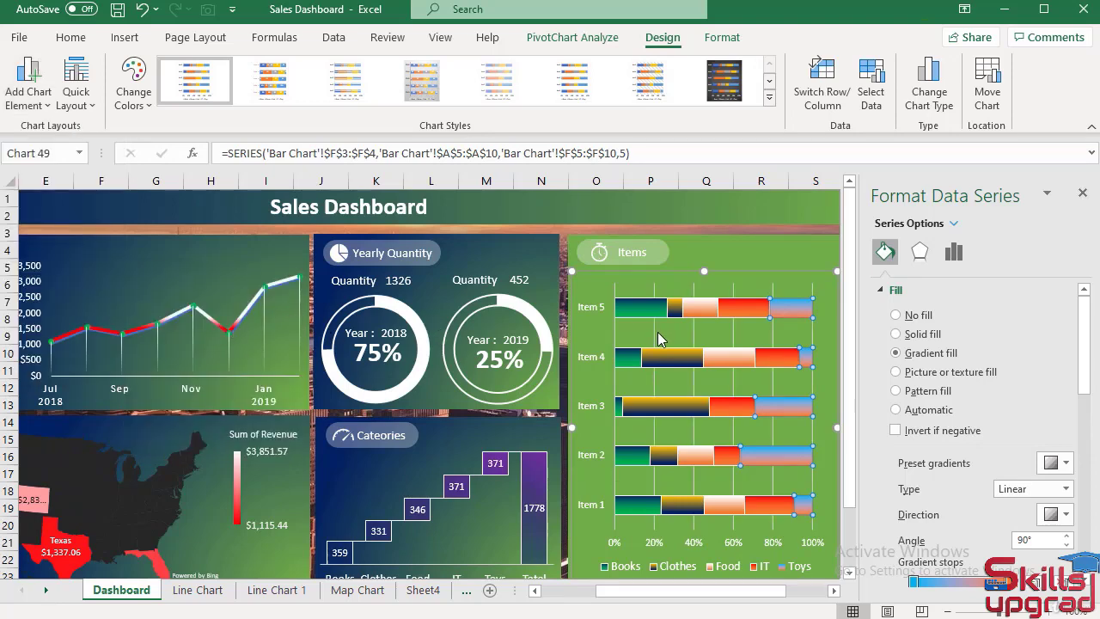
- Format the Items chart's vertical gridlines as solid white lines with 47% transparency
left_click(656, 338)
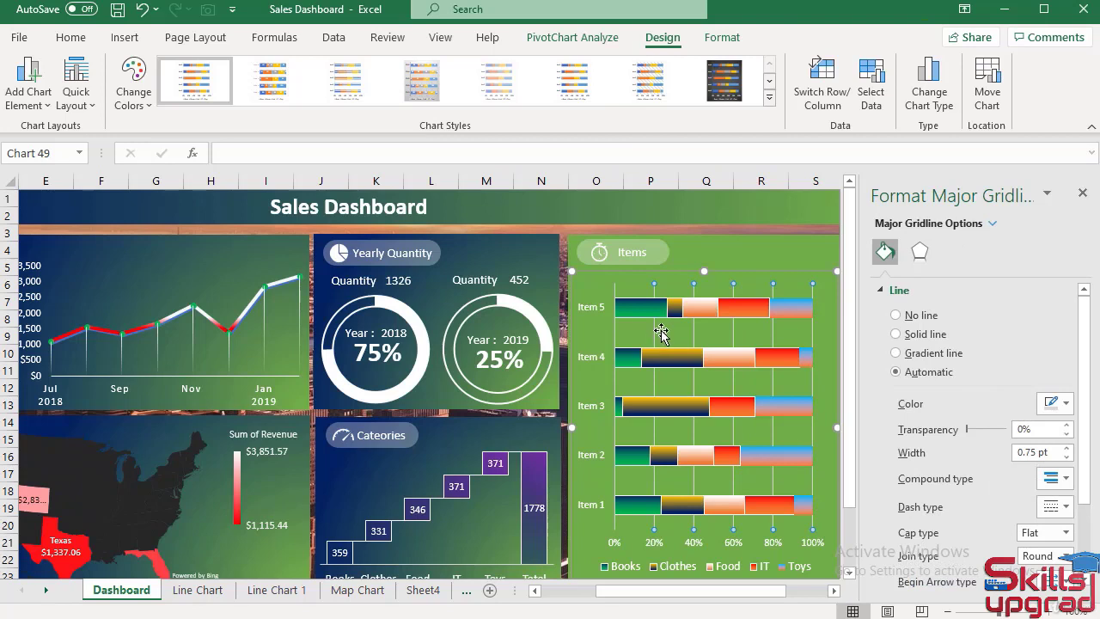
left_click(896, 334)
left_click(1067, 404)
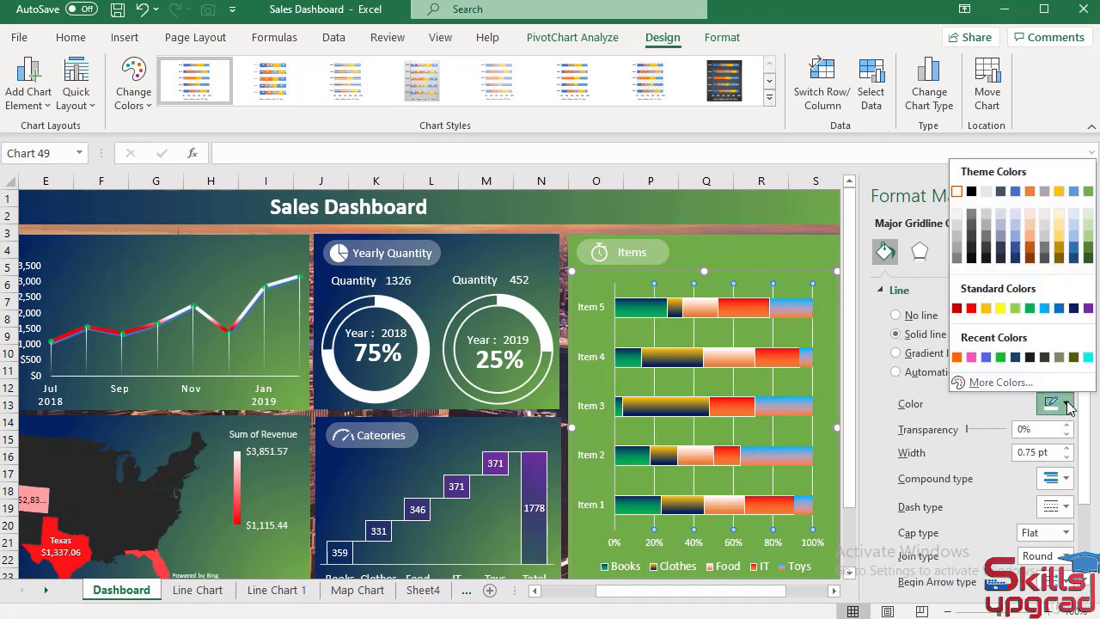
left_click(958, 193)
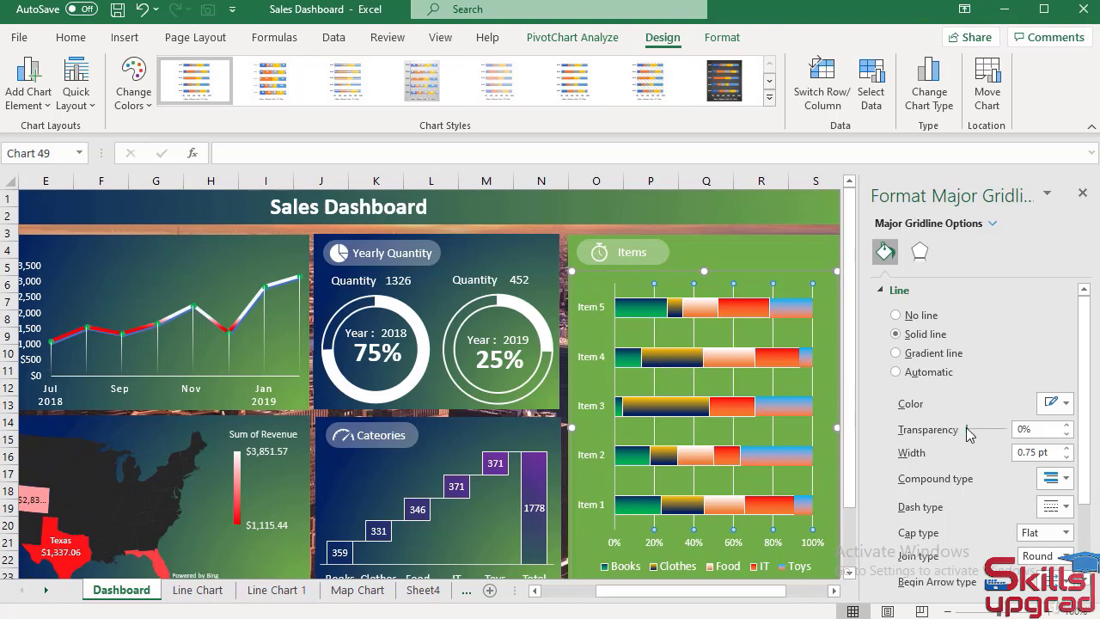
left_click_drag(968, 431, 988, 434)
left_click(1067, 425)
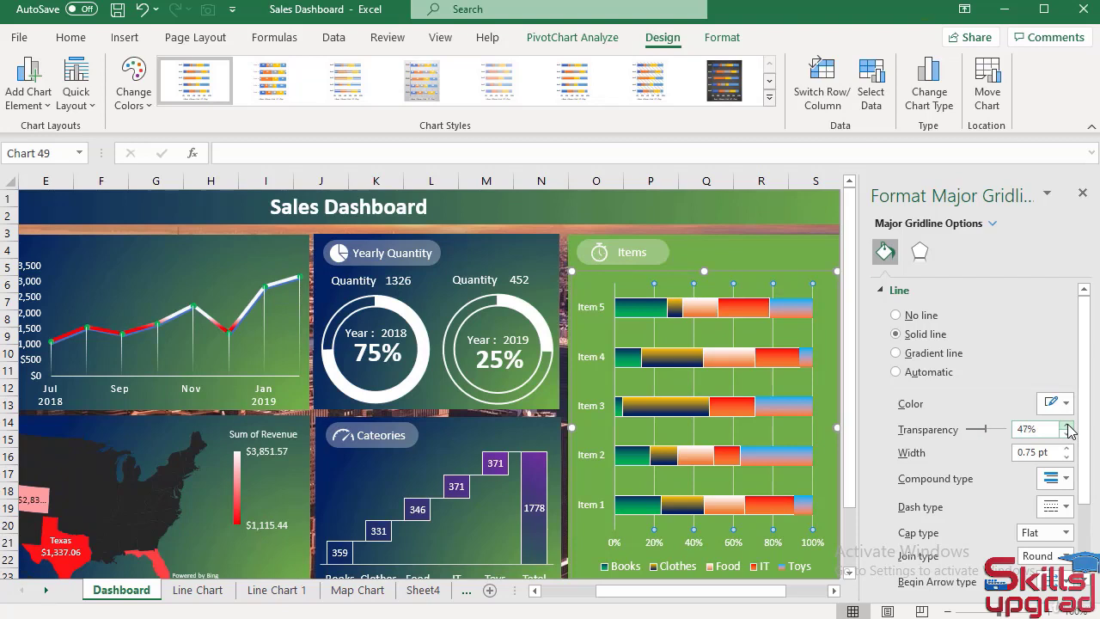
- Give the Items chart's vertical category axis a solid white line and close the formatting pane
left_click(592, 317)
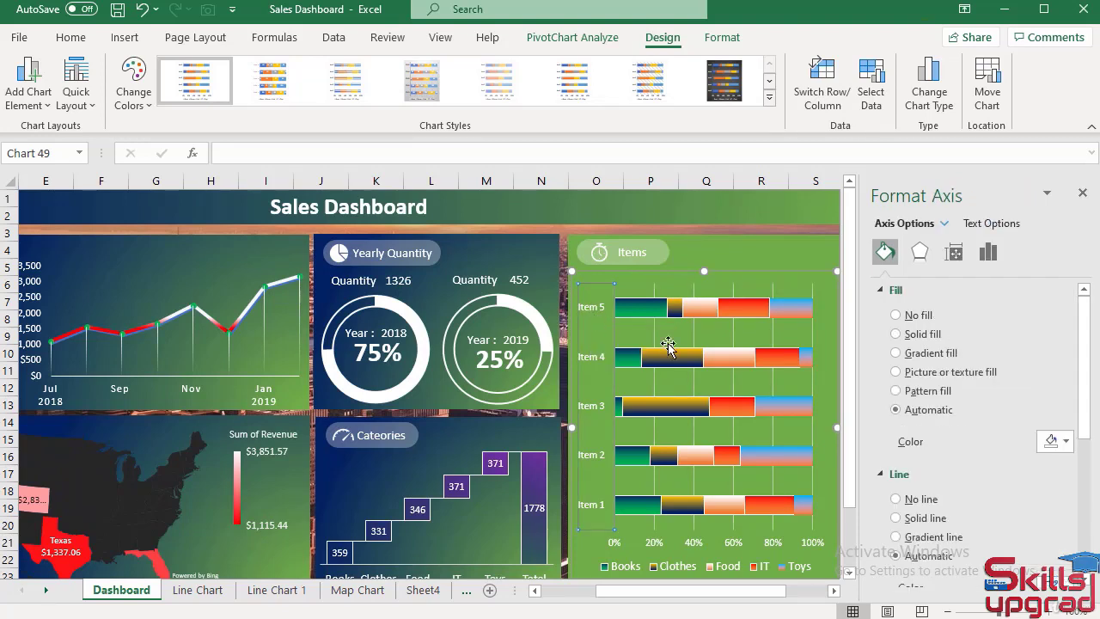
scroll(971, 461, "down", 2)
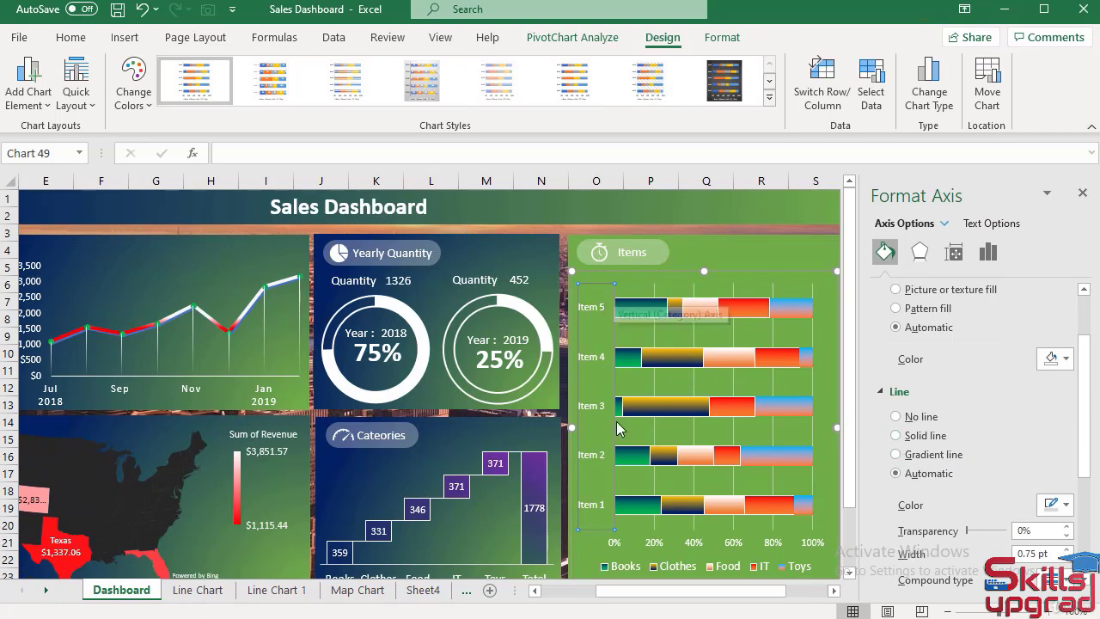
left_click(896, 435)
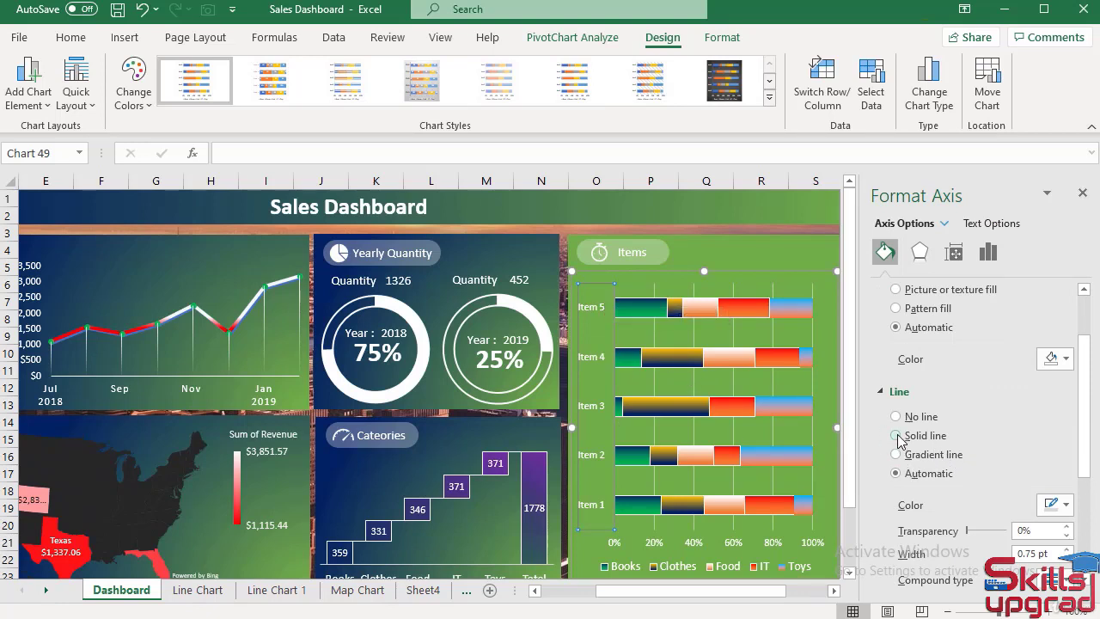
left_click(1066, 505)
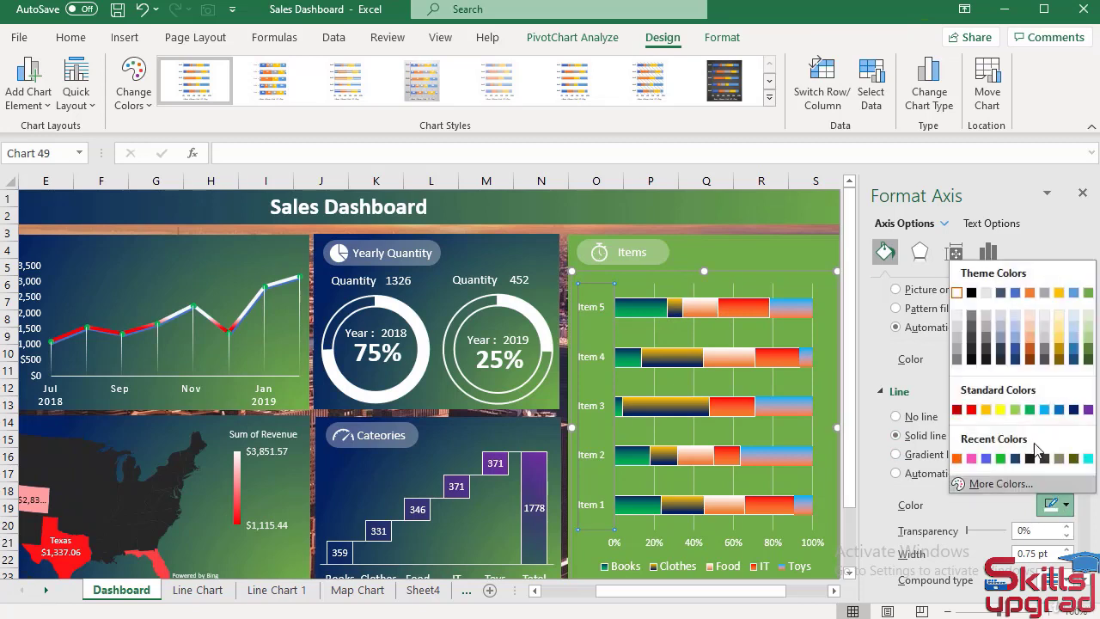
left_click(958, 294)
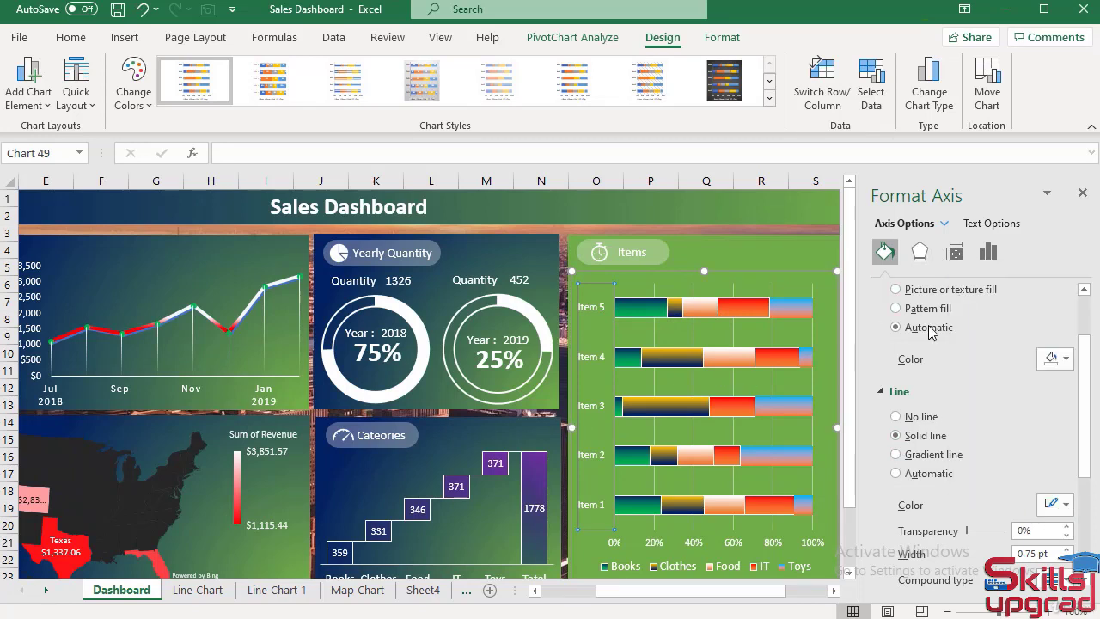
left_click(1083, 192)
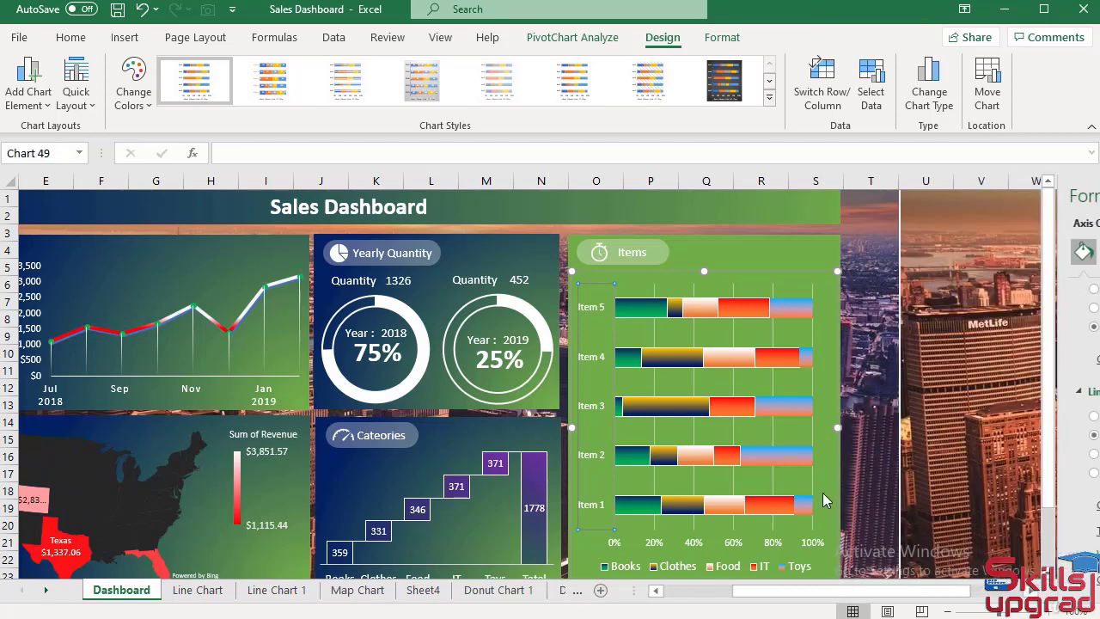
left_click(720, 597)
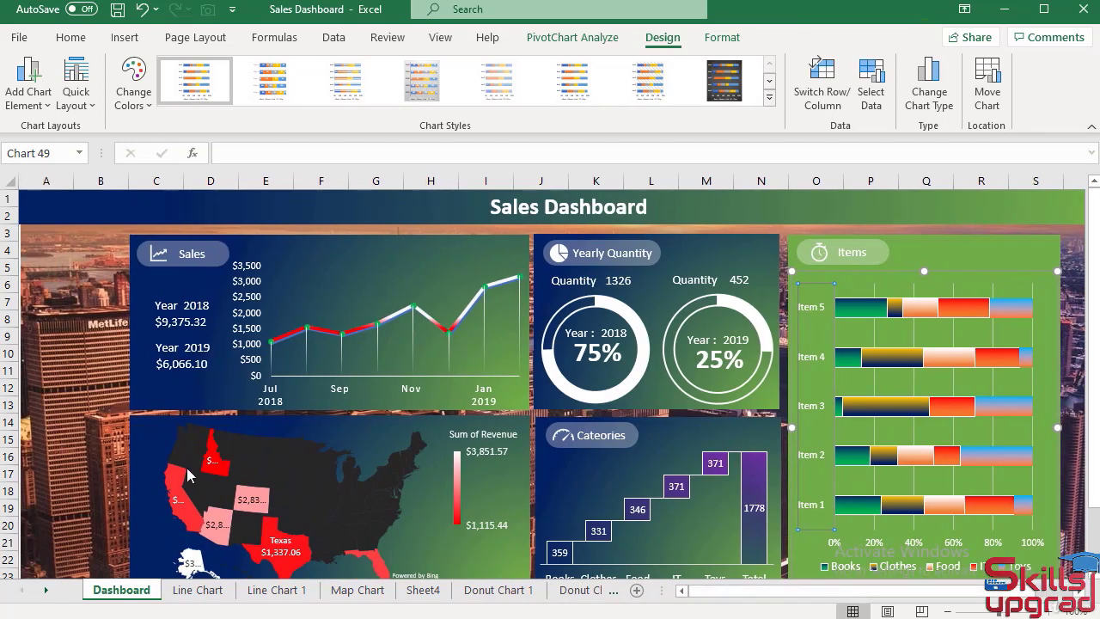